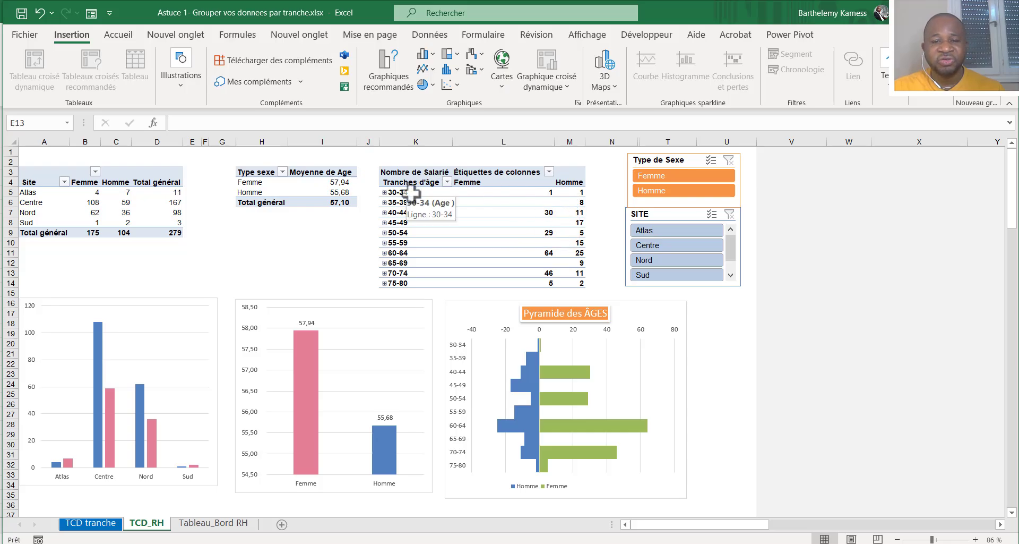
Open the TCD tranche sheet and look over the employee data, including the Type de Sexe column.
left_click(90, 522)
left_click(137, 262)
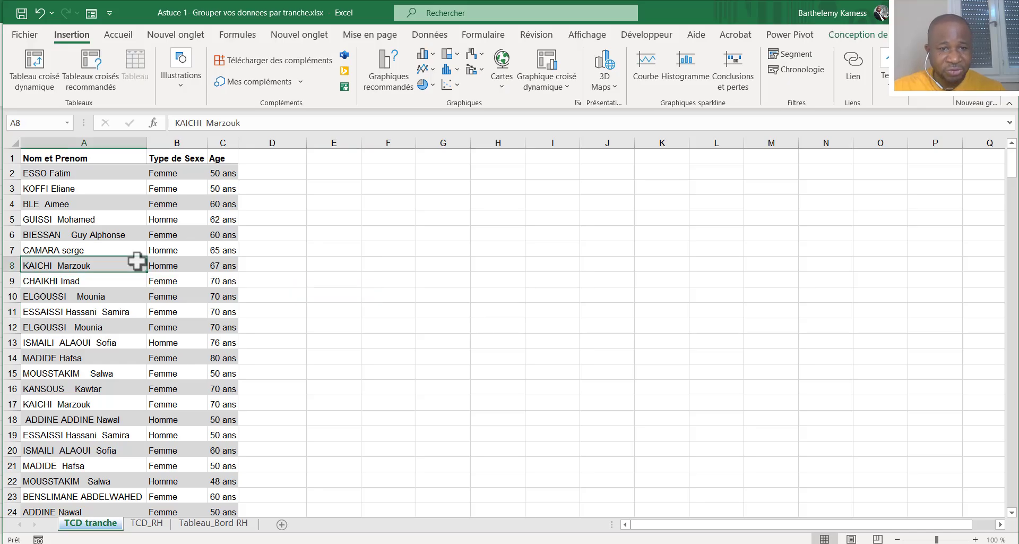
left_click(94, 173)
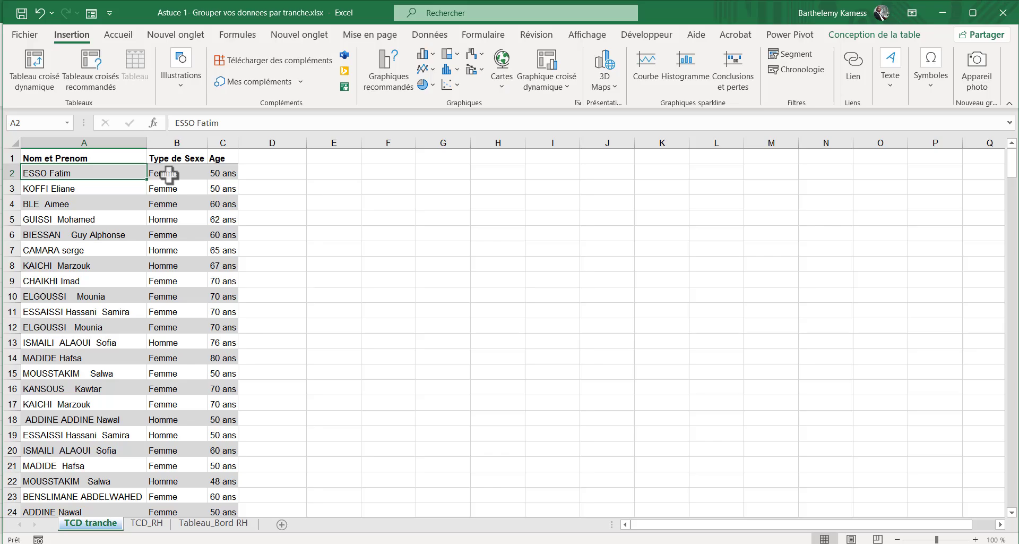
left_click(177, 234)
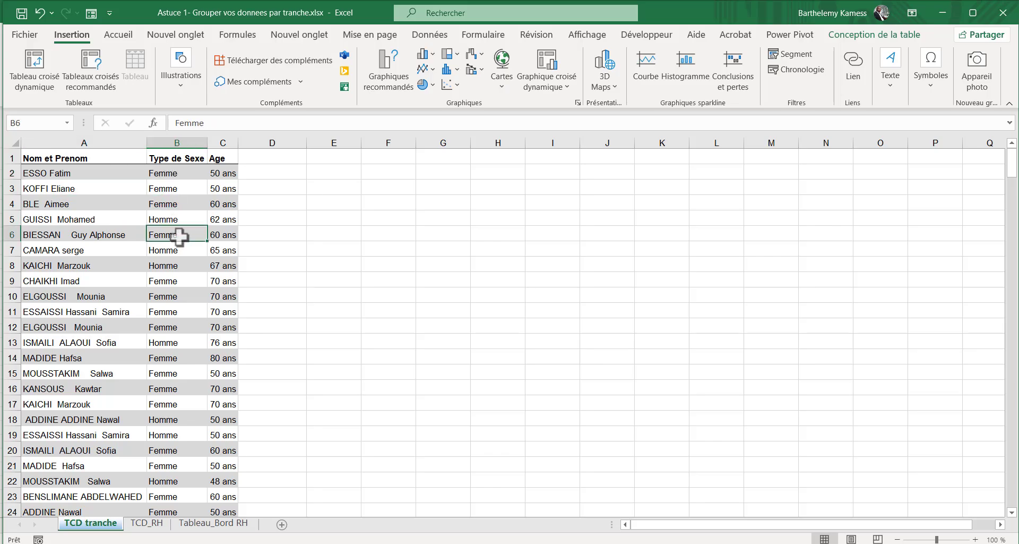
left_click(175, 265)
left_click(174, 218)
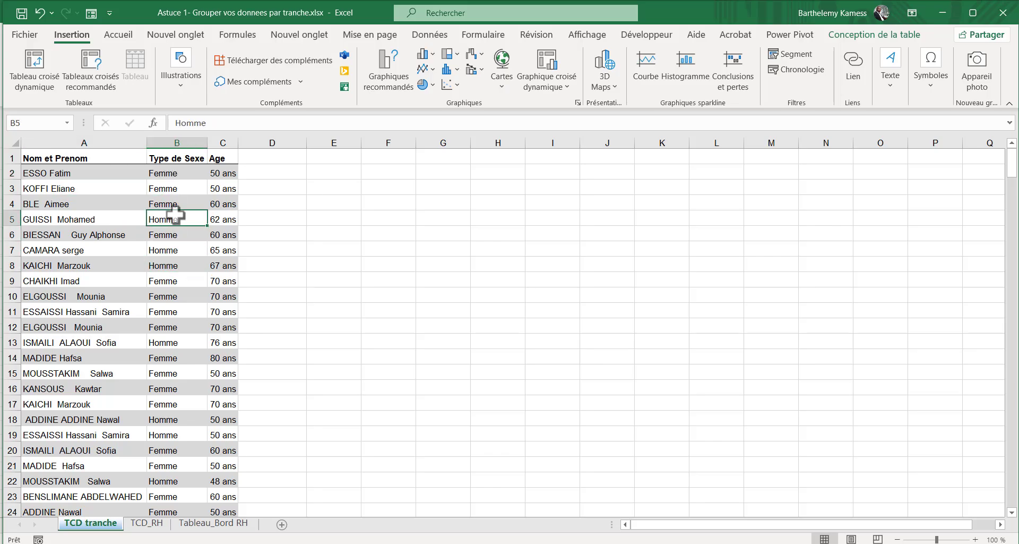
left_click(46, 71)
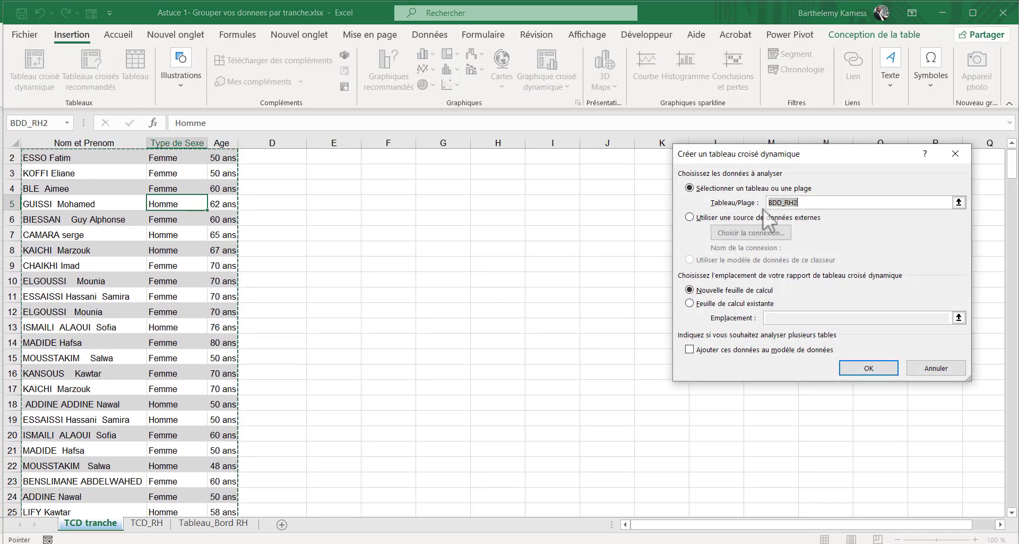
left_click(869, 367)
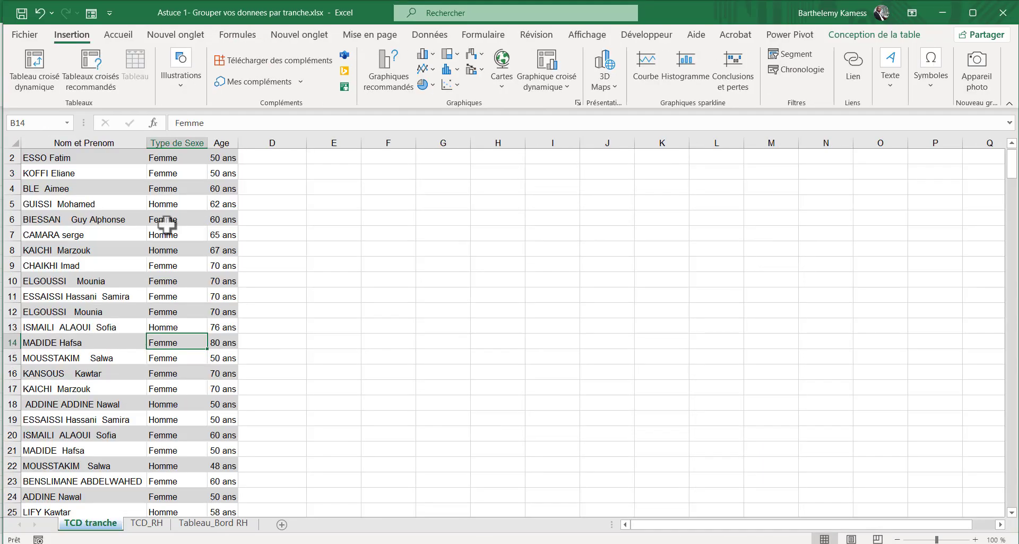
left_click(135, 220)
scroll(140, 272, "up", 1)
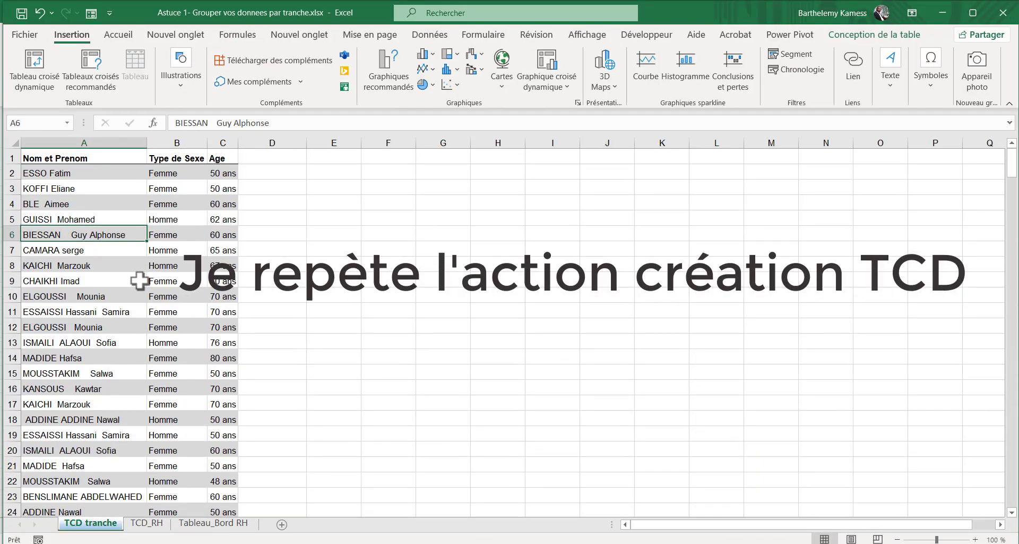
left_click(35, 69)
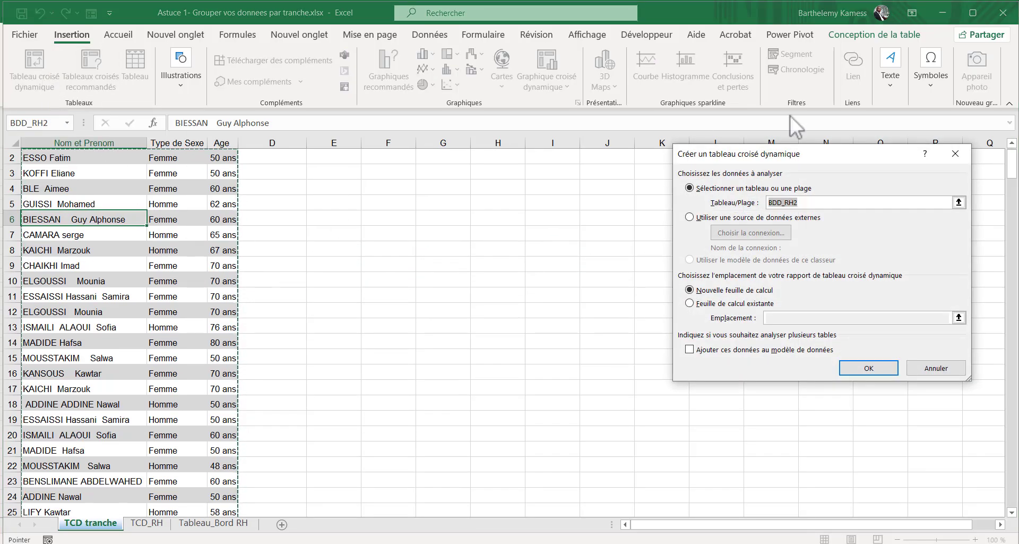
left_click(923, 366)
Create a pivot table from the BDD_RH2 table on a new worksheet.
left_click(132, 295)
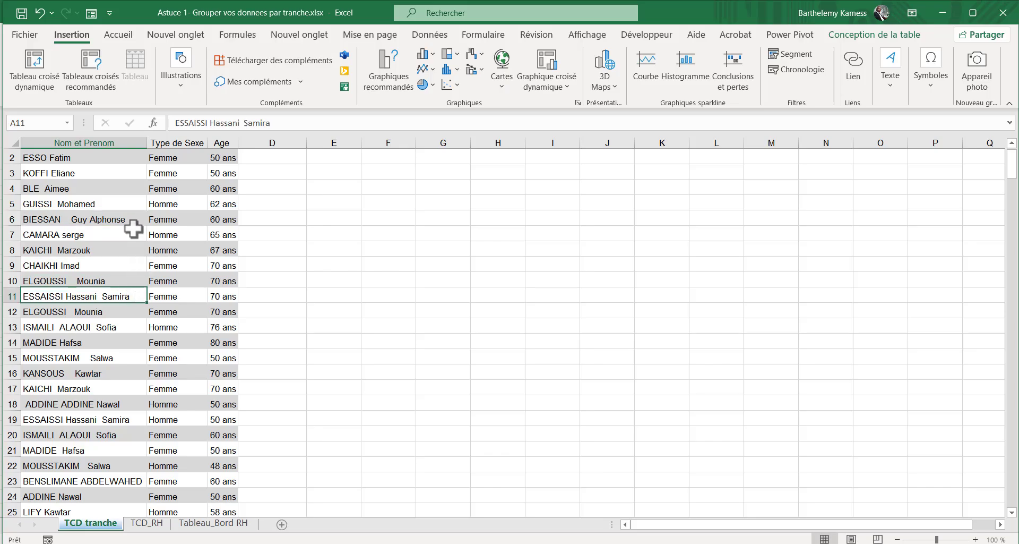
scroll(132, 227, "up", 1)
left_click(153, 264)
left_click(120, 228)
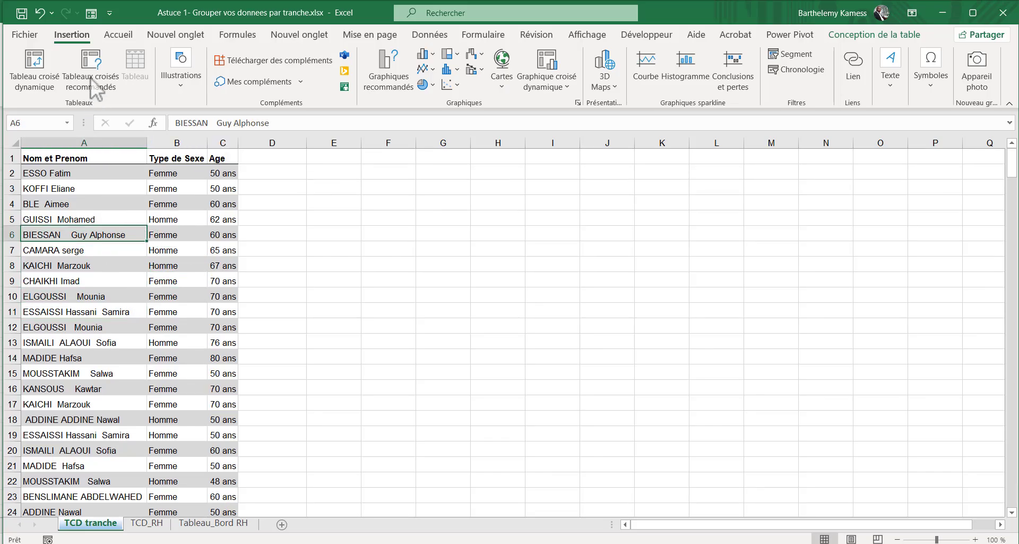
left_click(33, 79)
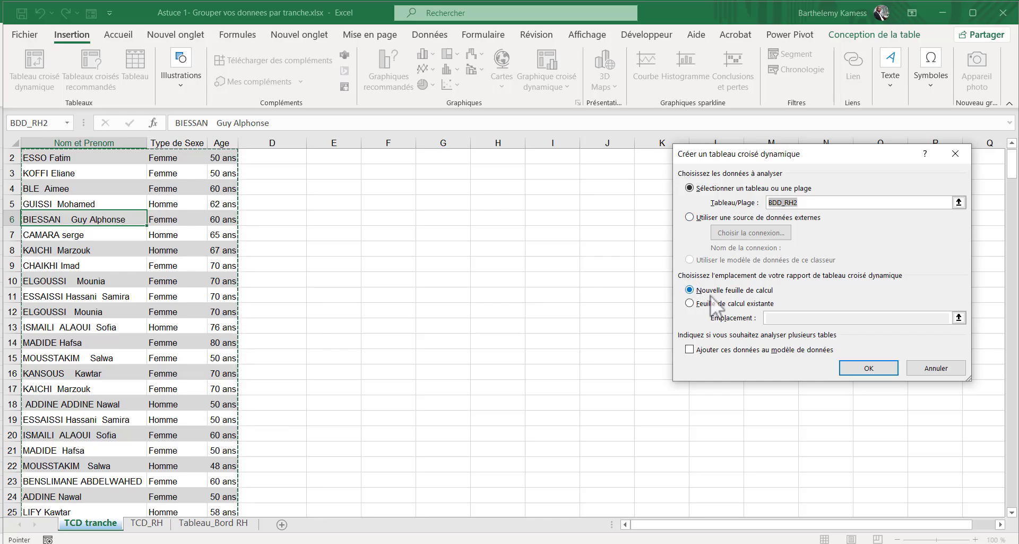
left_click(864, 375)
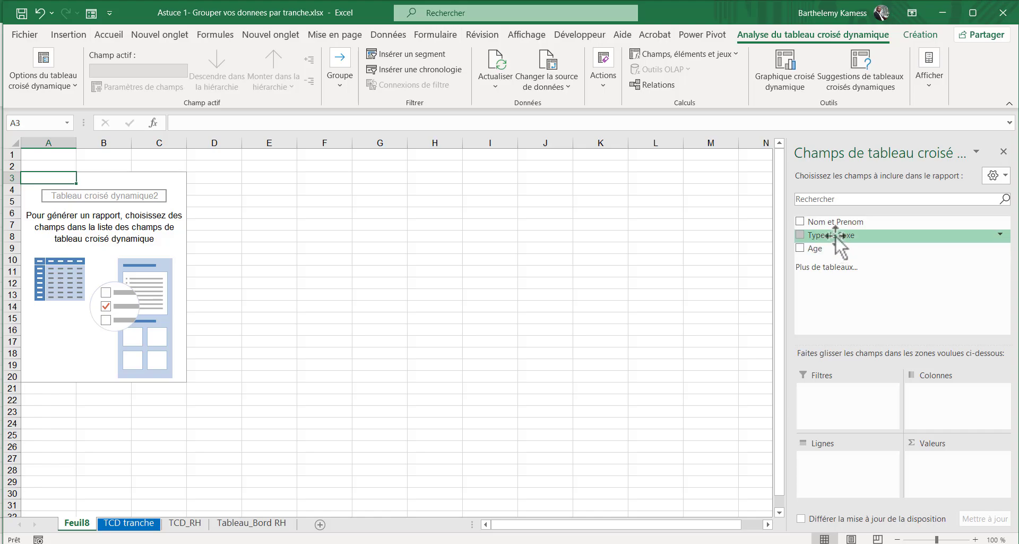
Set Type de Sexe as the pivot table's column field, Nom et Prenom as its row field and Age as its summed value.
left_click_drag(836, 236, 971, 425)
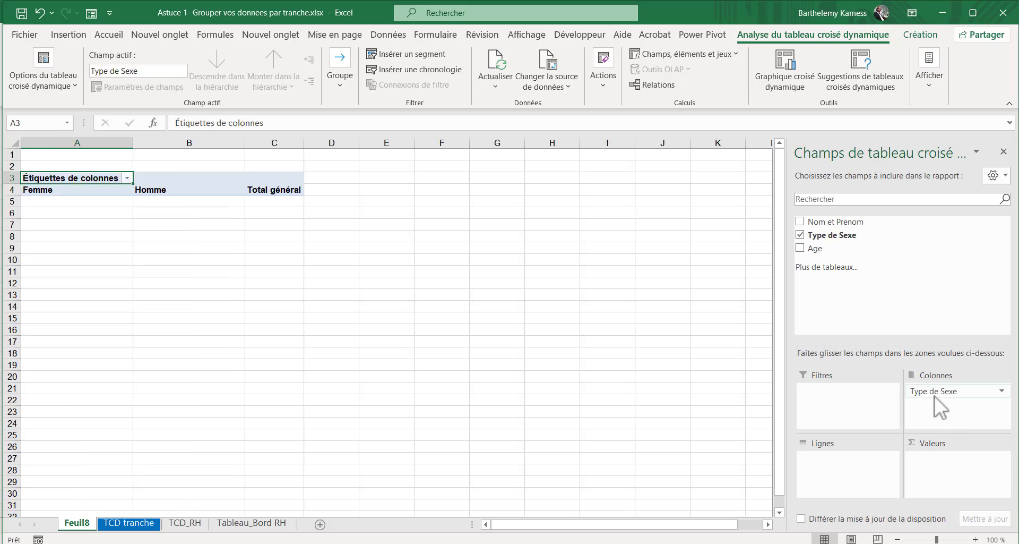
left_click(837, 222)
left_click(815, 248)
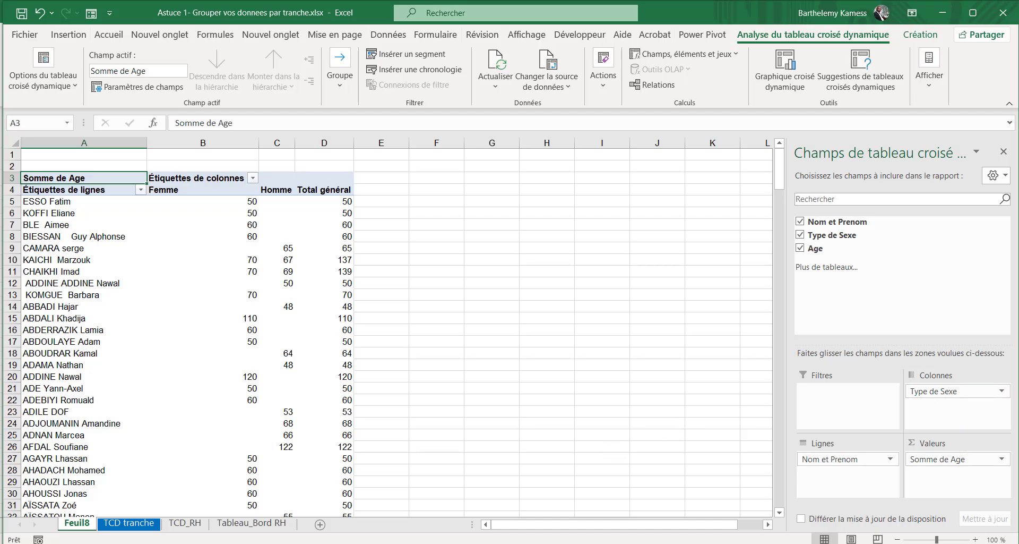
Check the source data and the age-range pivot table on the TCD_RH sheet, and return to the new pivot sheet.
left_click(128, 523)
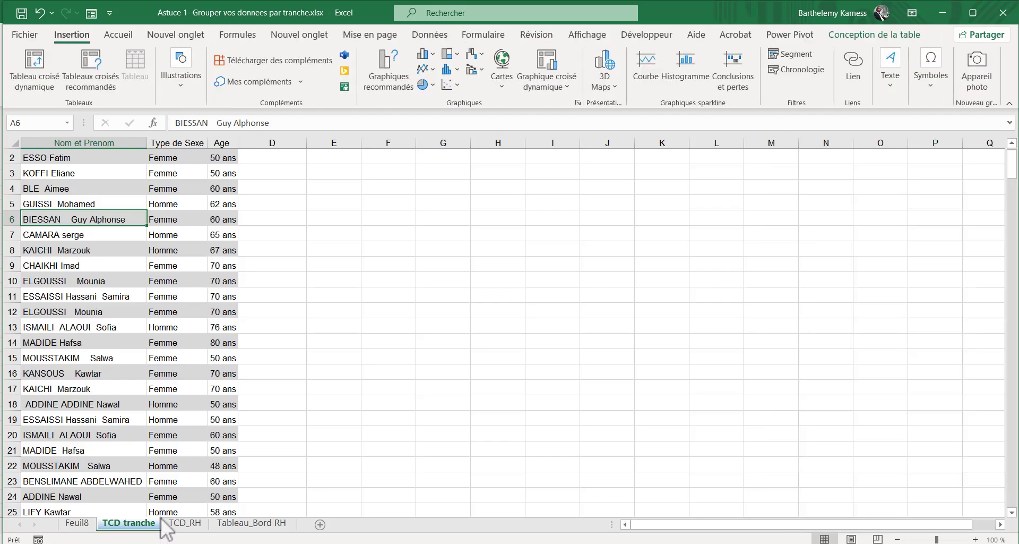
left_click(180, 525)
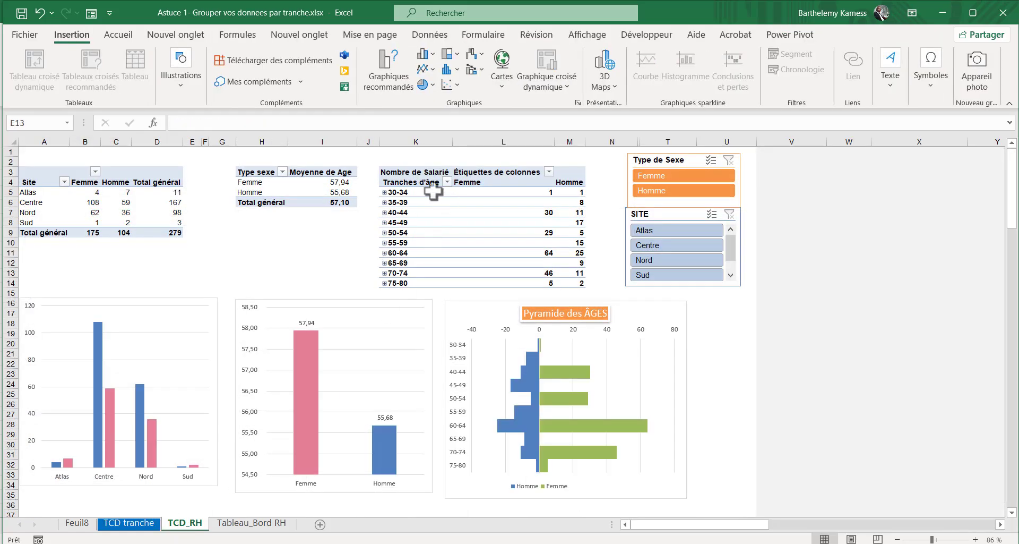
left_click(121, 527)
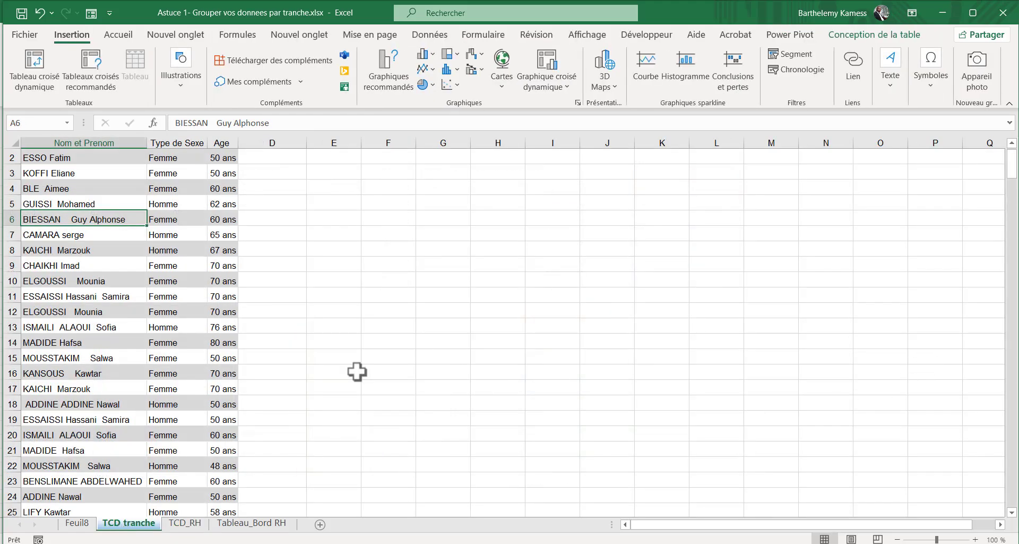
left_click(93, 523)
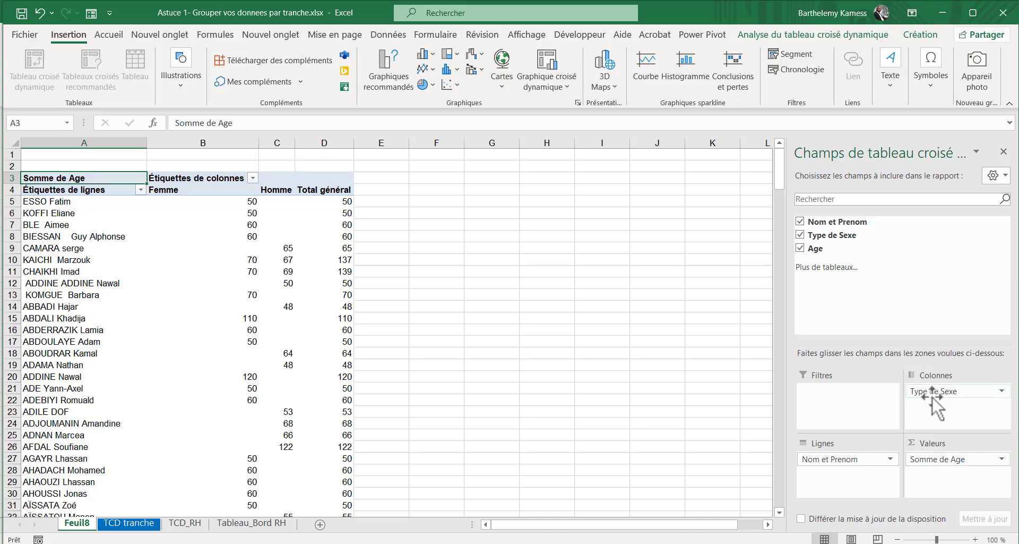
Rearrange the pivot table with Age as the row field in place of Nom et Prenom, and the count of Nom et Prenom as its values.
left_click_drag(929, 467, 64, 264)
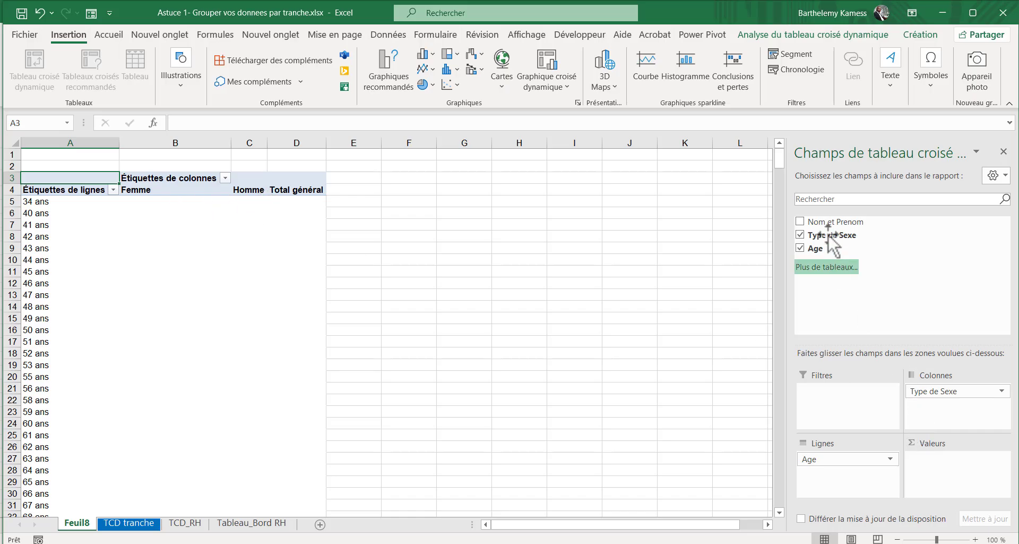
left_click_drag(820, 221, 947, 467)
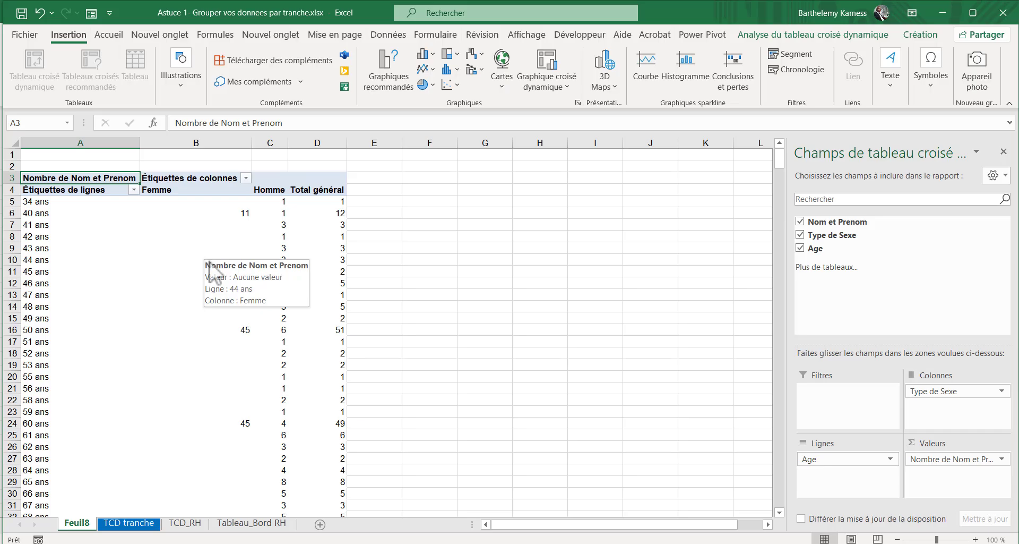
Group the pivot table's ages into ranges of 5 years, starting at 30 and ending at 80.
left_click(41, 250)
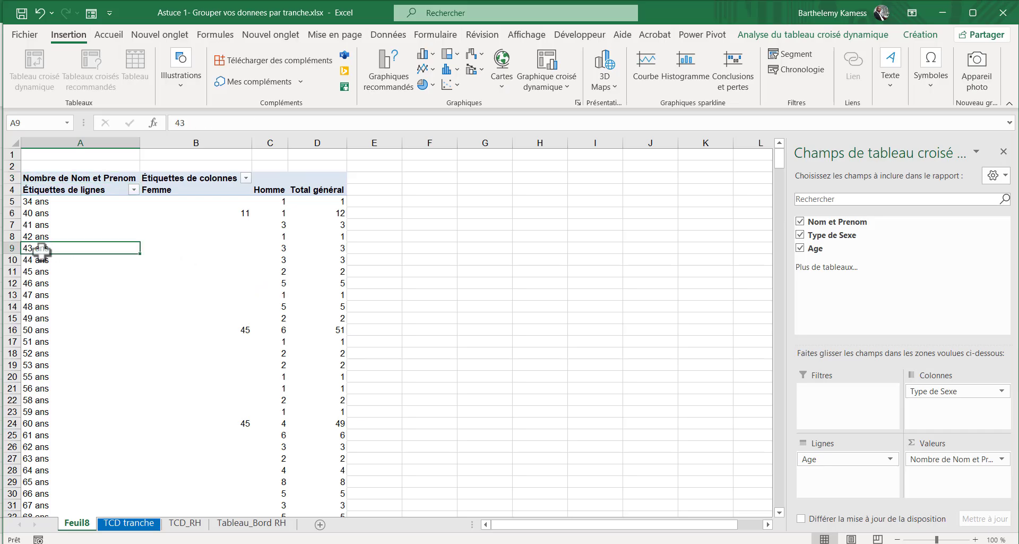
left_click(38, 225)
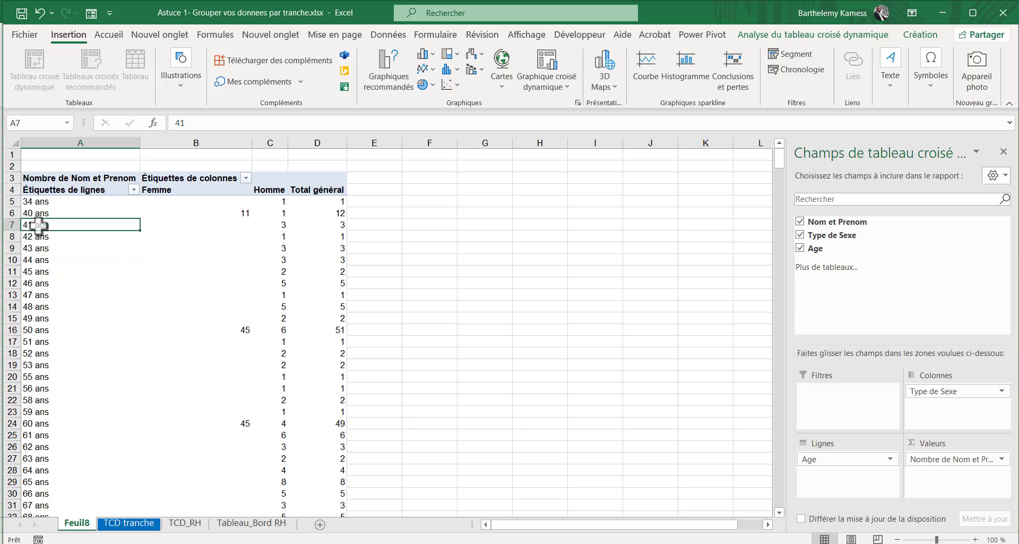
right_click(38, 225)
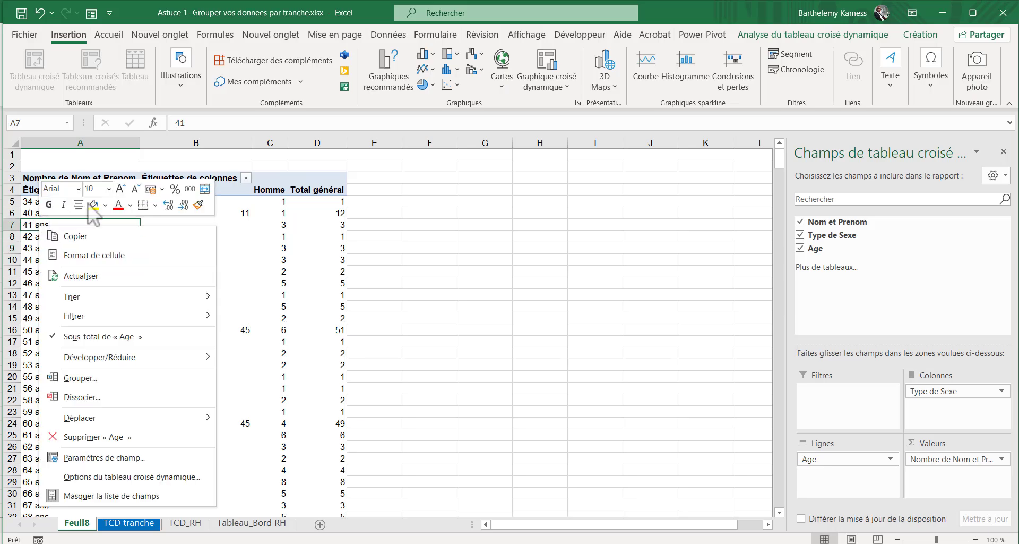
left_click(80, 377)
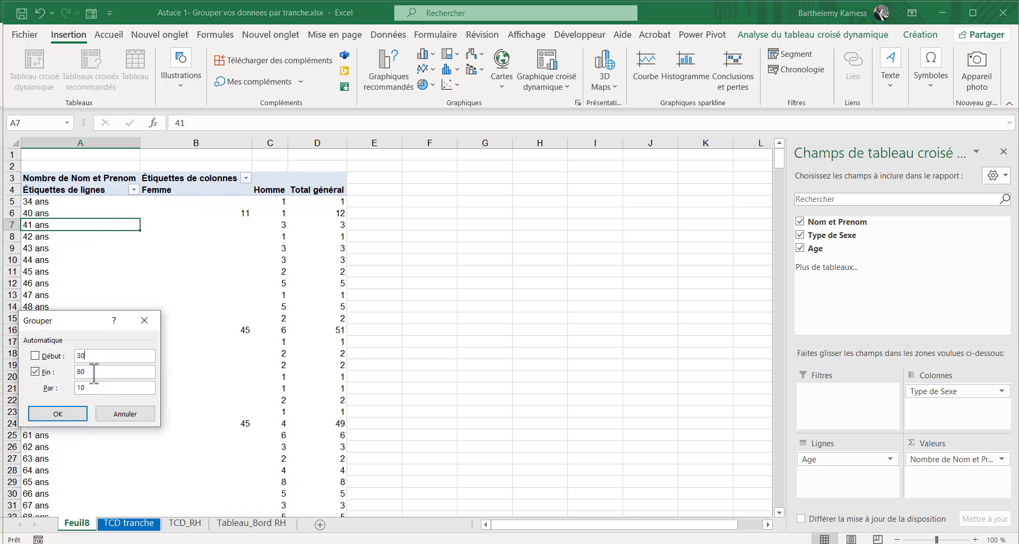
left_click(68, 418)
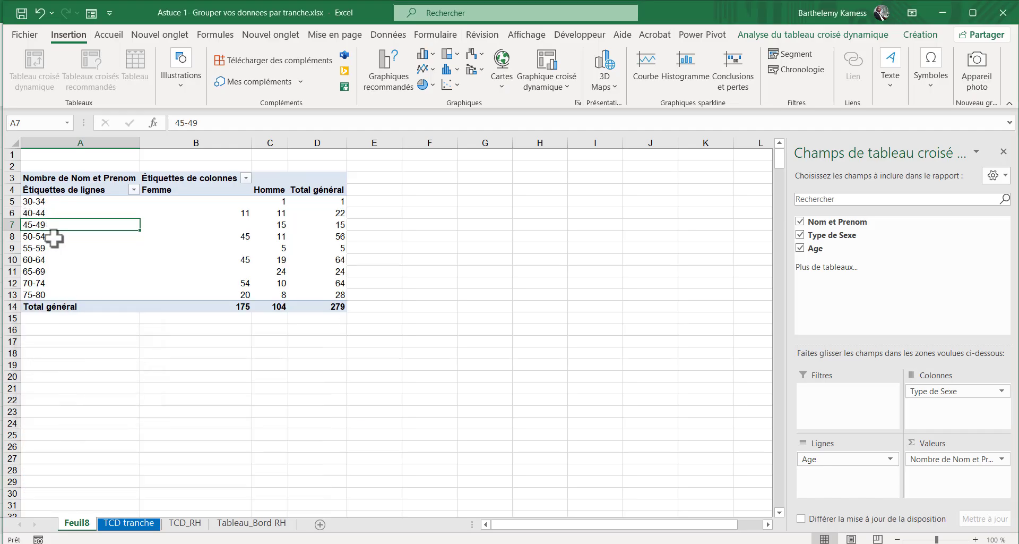
Review the employee counts by age range and sex, and narrow the pivot table's Femme column.
left_click(196, 201)
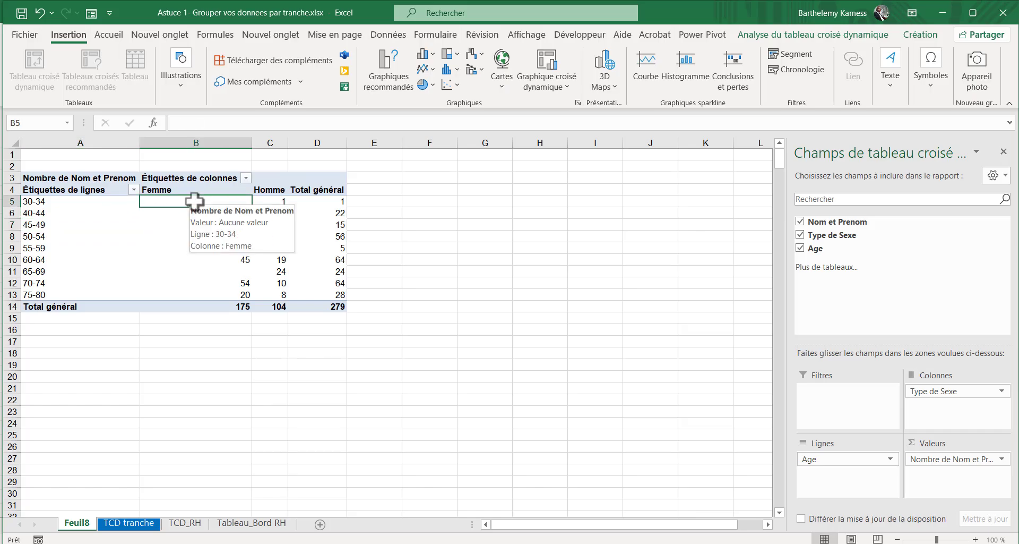
left_click(31, 215)
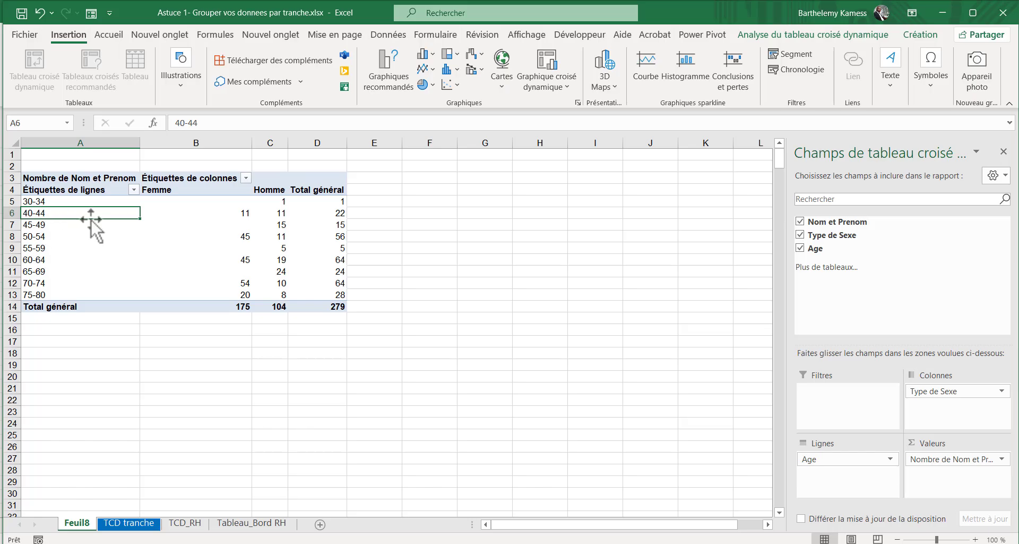
left_click(237, 213)
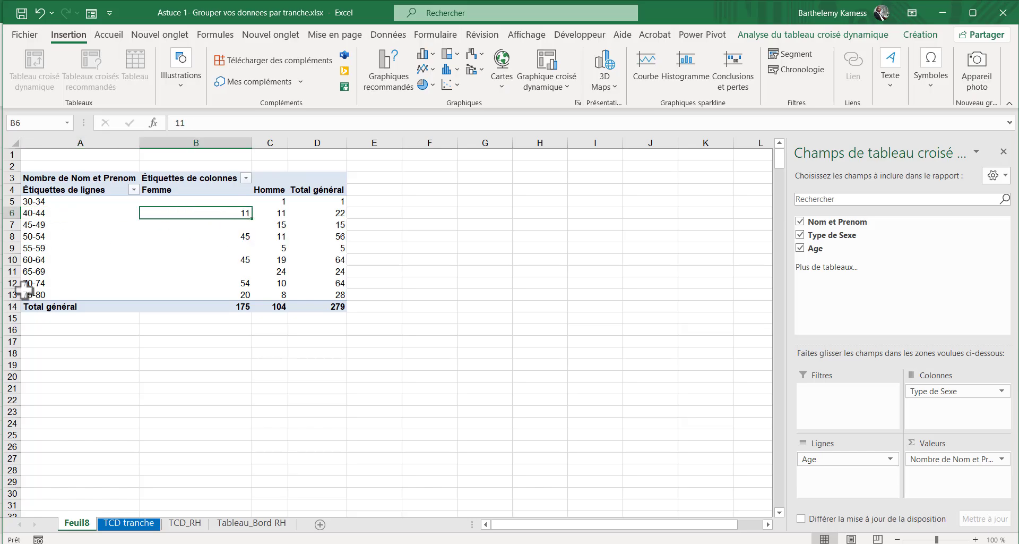
left_click_drag(251, 141, 198, 141)
left_click(105, 188)
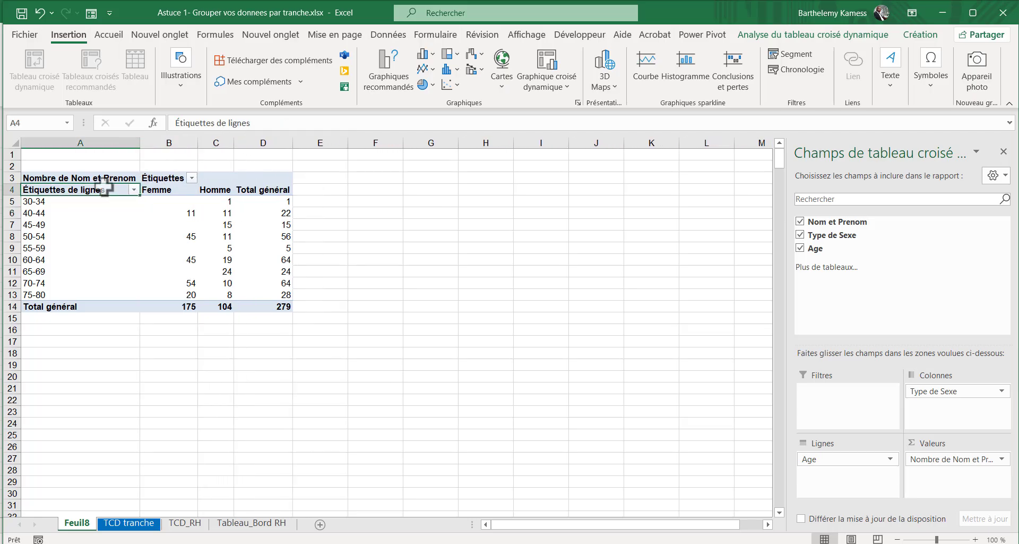
left_click(165, 191)
left_click(223, 190)
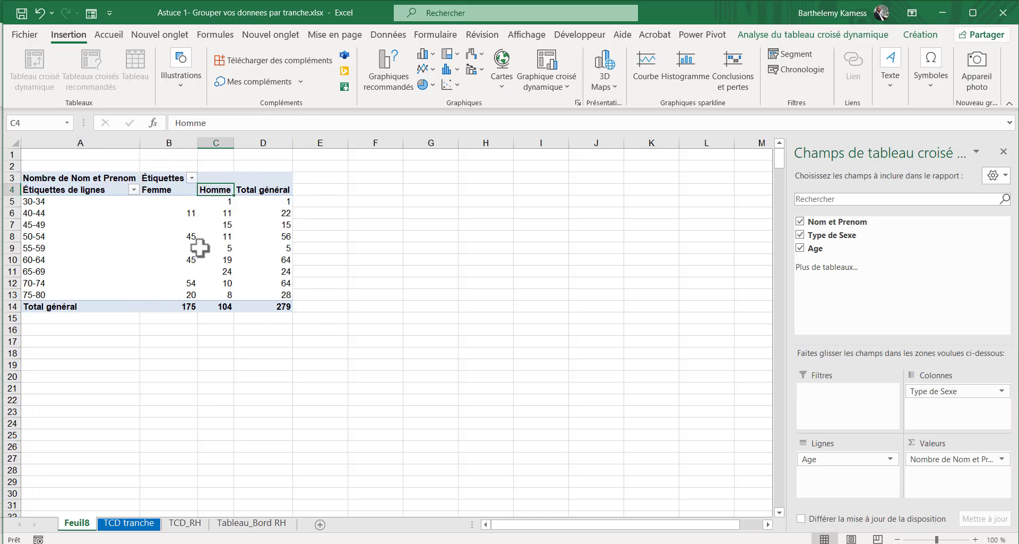
mouse_move(194, 240)
left_click(54, 247)
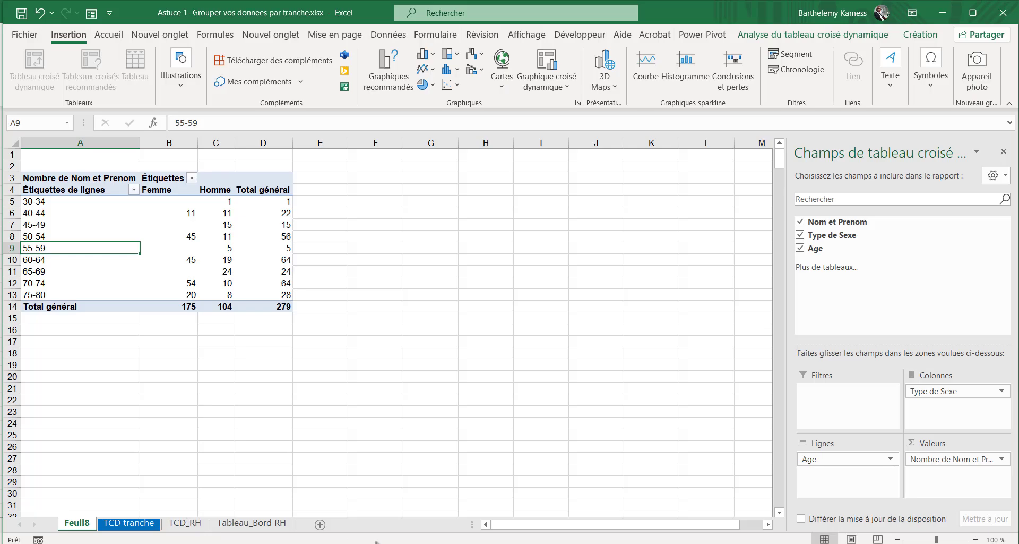
Switch to the Astuce 2 & 3 workbook and select a Montant value in the pivot table on the Ajuster la largeur des colonnes sheet.
mouse_move(472, 541)
left_click(534, 494)
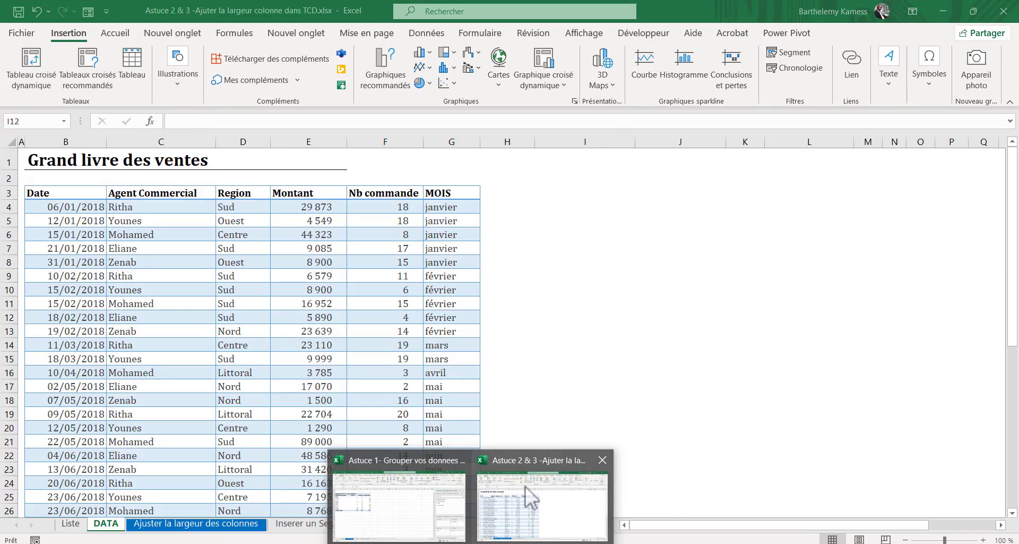
left_click(208, 315)
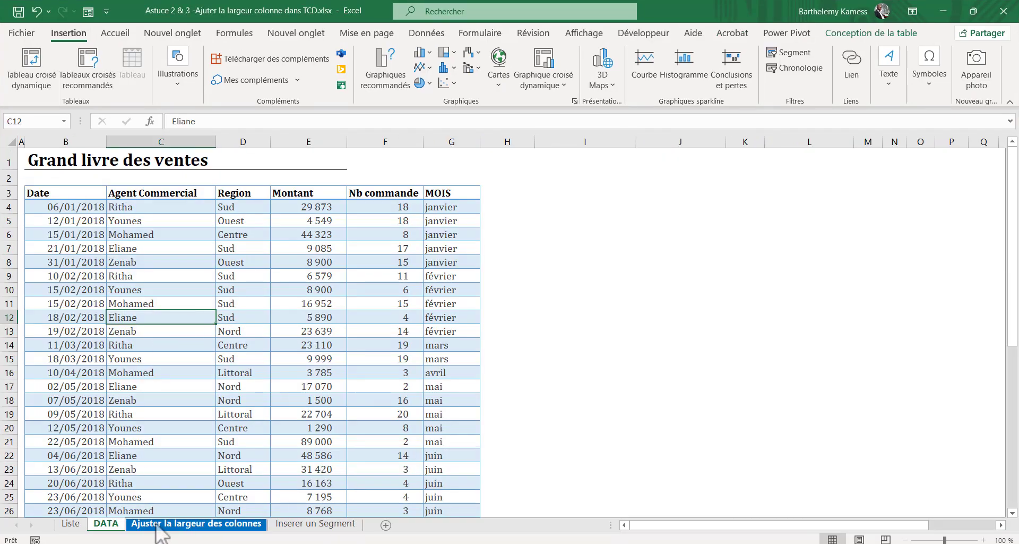
left_click(159, 525)
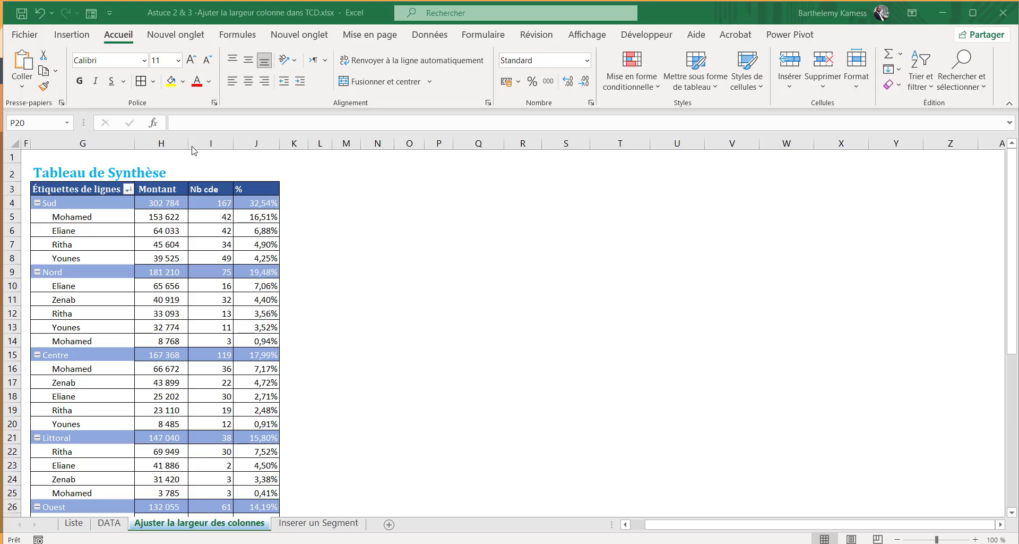
left_click(162, 214)
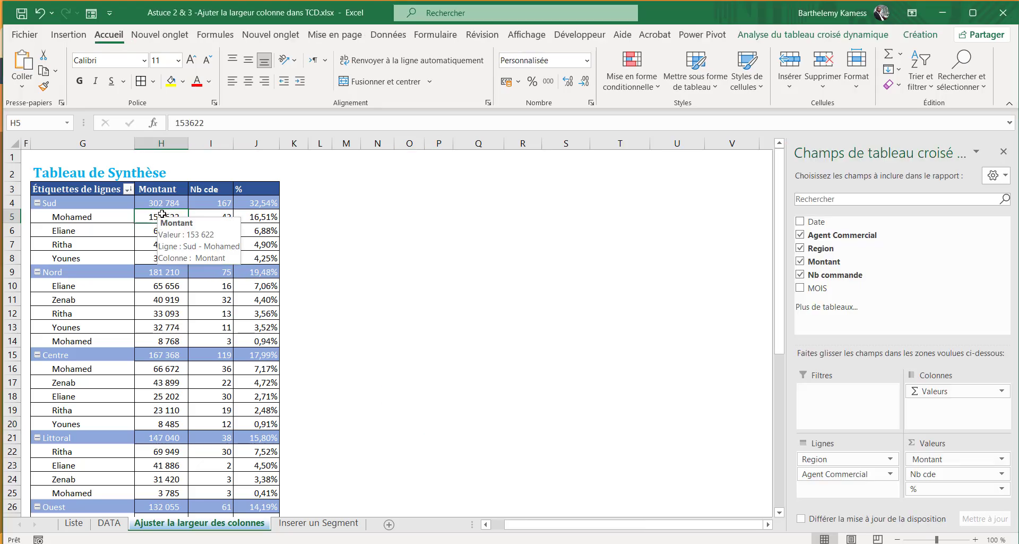
Review the Region and Montant source columns on the DATA sheet and return to the Ajuster la largeur des colonnes sheet.
left_click(154, 256)
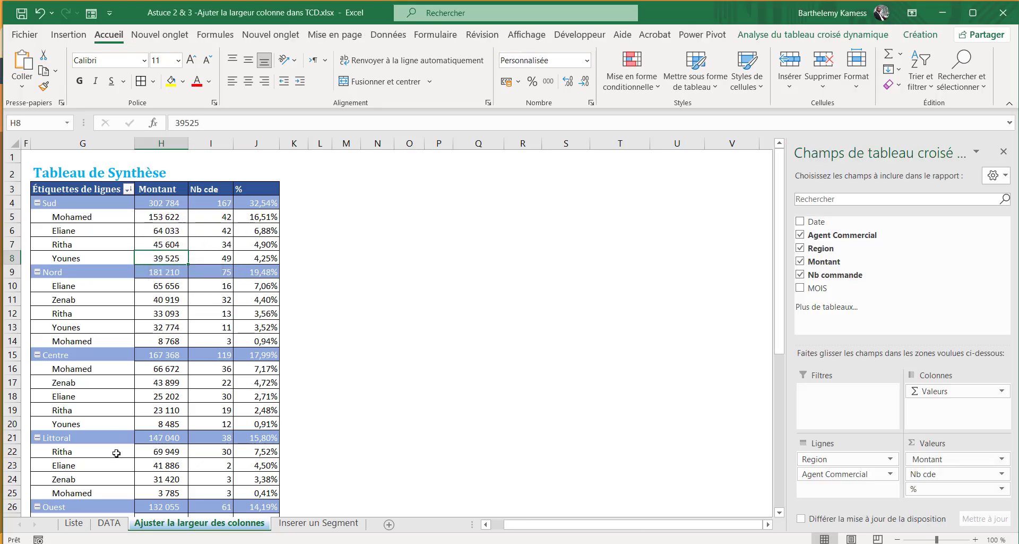
left_click(109, 523)
left_click(226, 318)
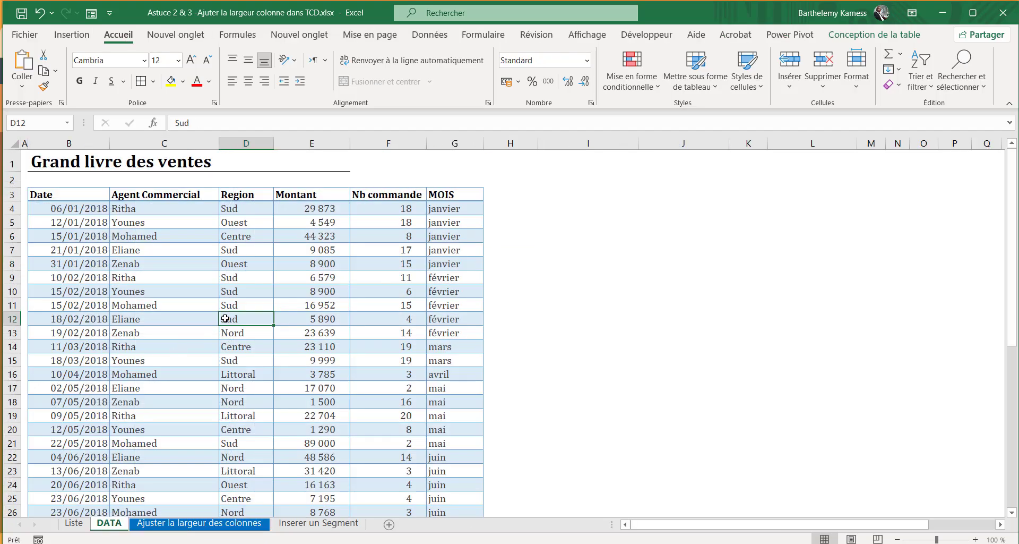
left_click(309, 314)
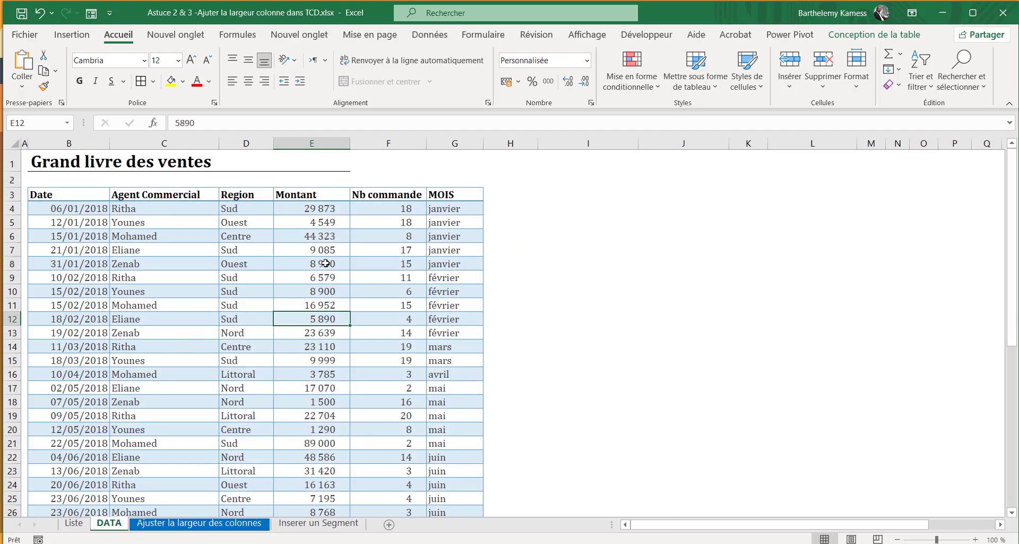
left_click_drag(324, 263, 320, 327)
key("ctrl+Page_Down")
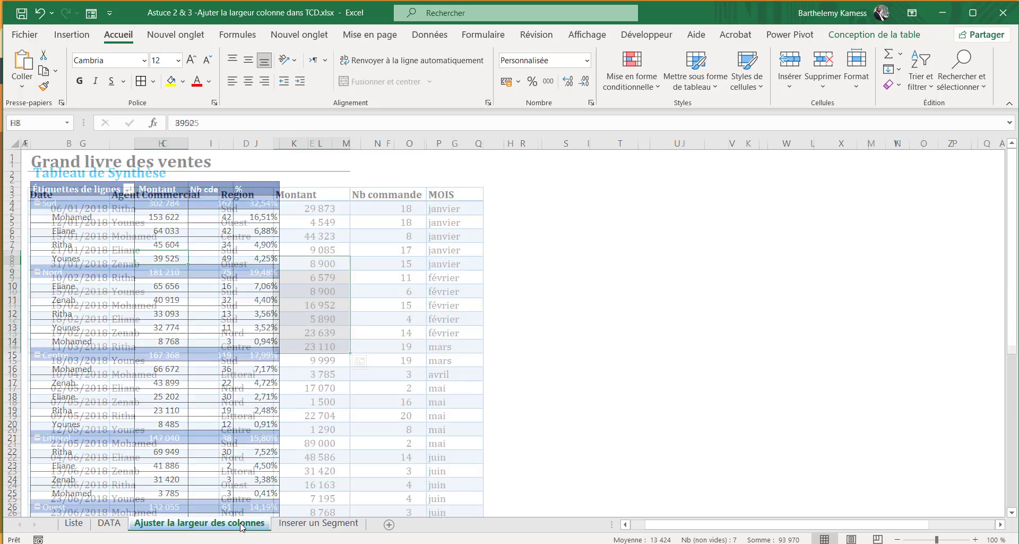
Adjust the width of the pivot table's Montant column manually on the Ajuster la largeur des colonnes sheet.
left_click(170, 327)
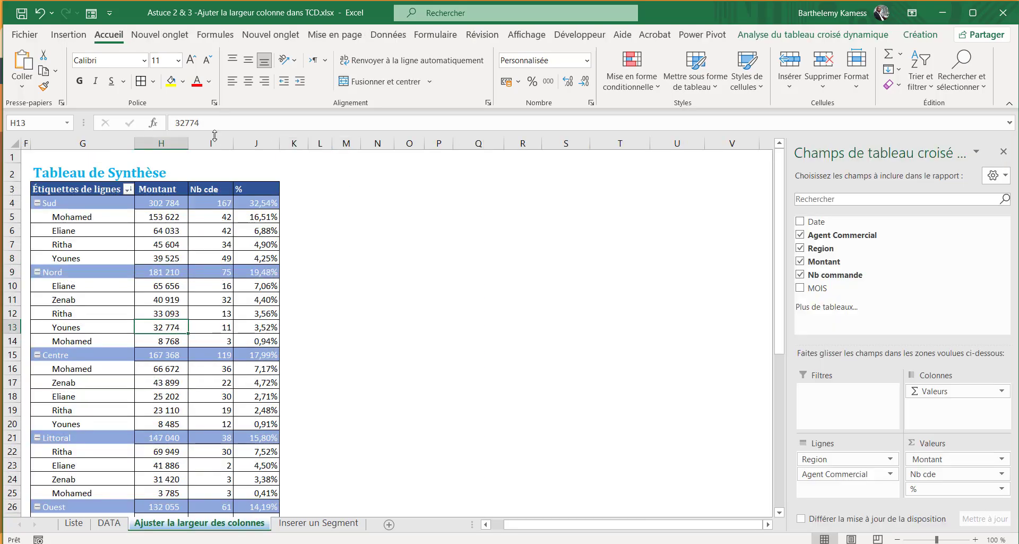
left_click_drag(186, 145, 187, 145)
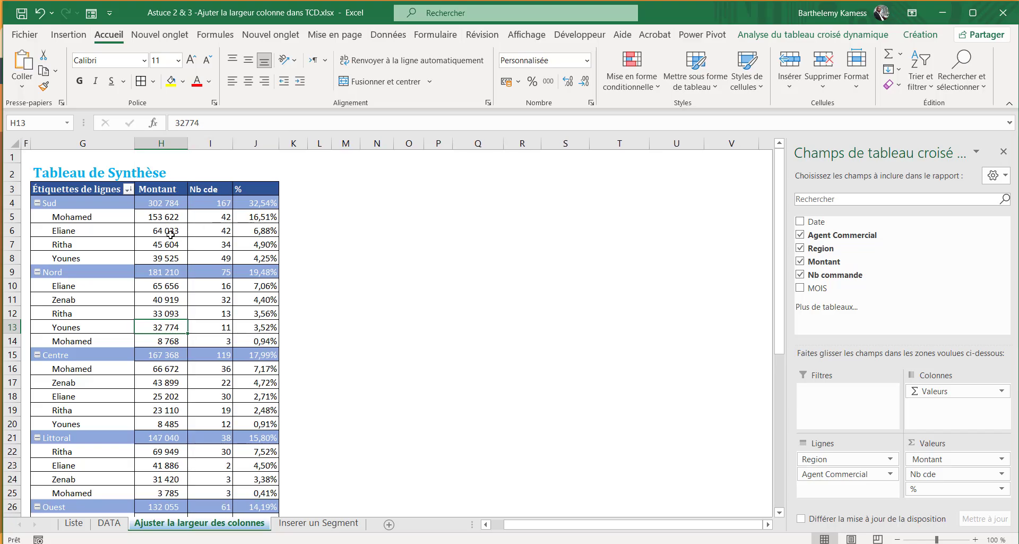
left_click(160, 228)
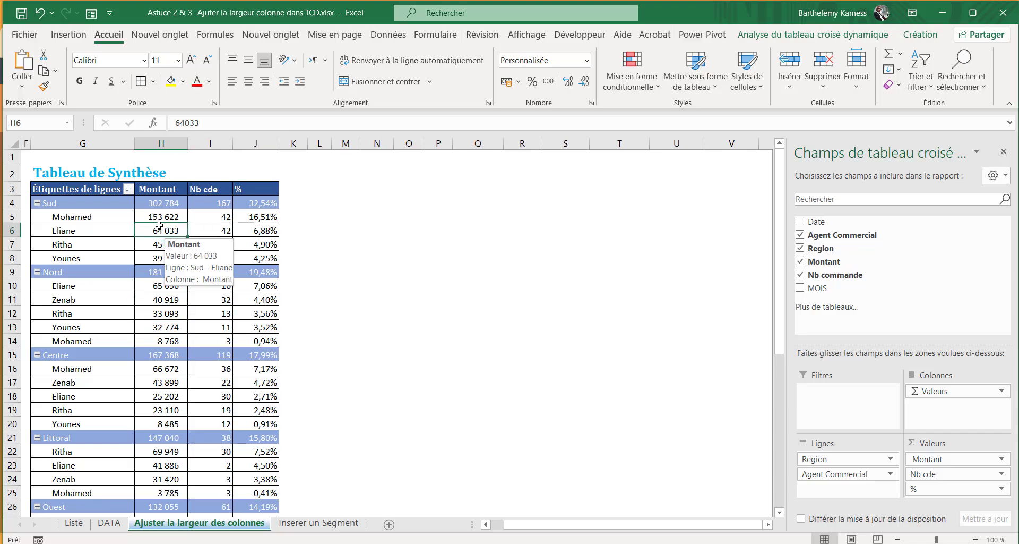
left_click(208, 230)
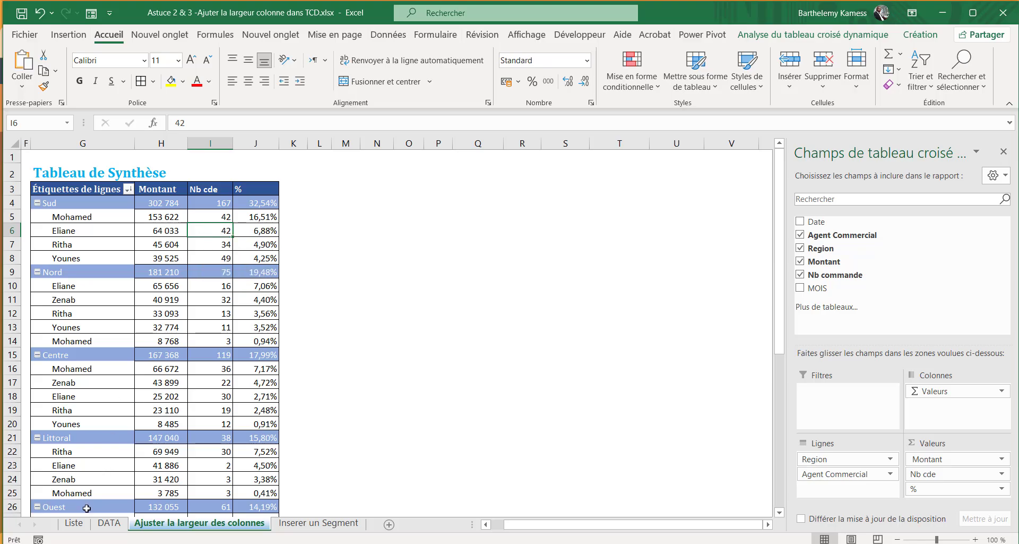
On the DATA sheet, set the Montant in E12 to 150000 and the Nb commande in F11 to 85.
left_click(109, 522)
left_click(331, 314)
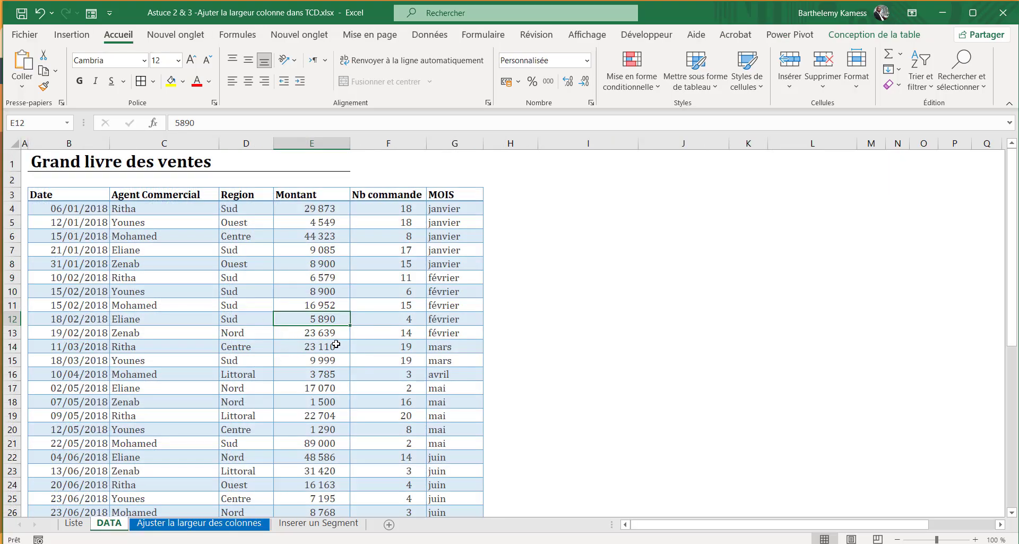
type("150000")
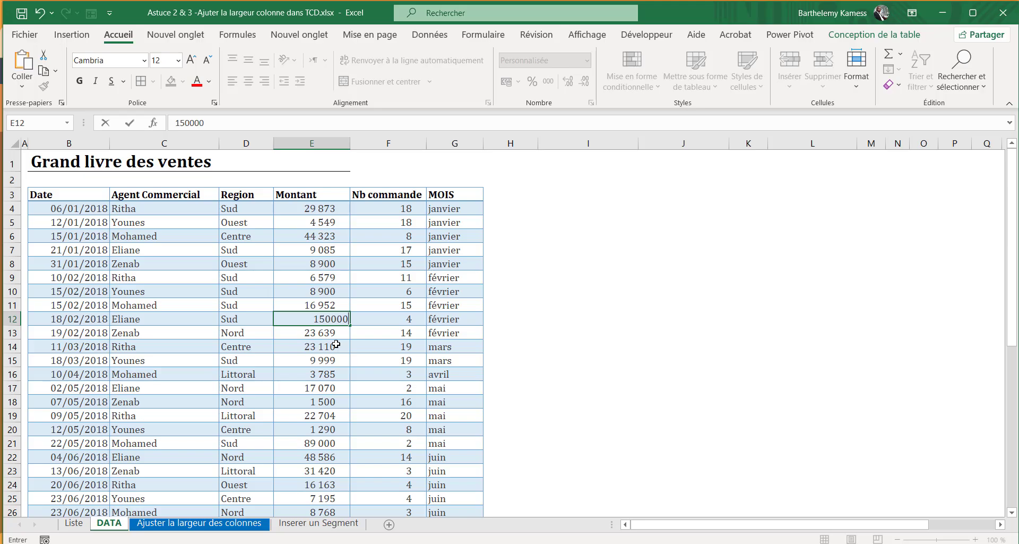
key("Return")
left_click(378, 307)
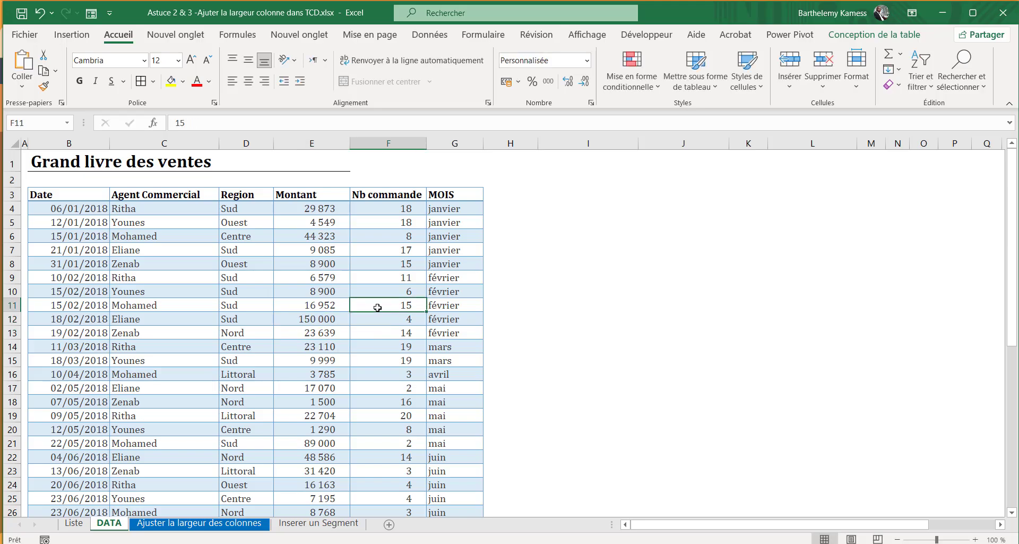
type("85")
key("Return")
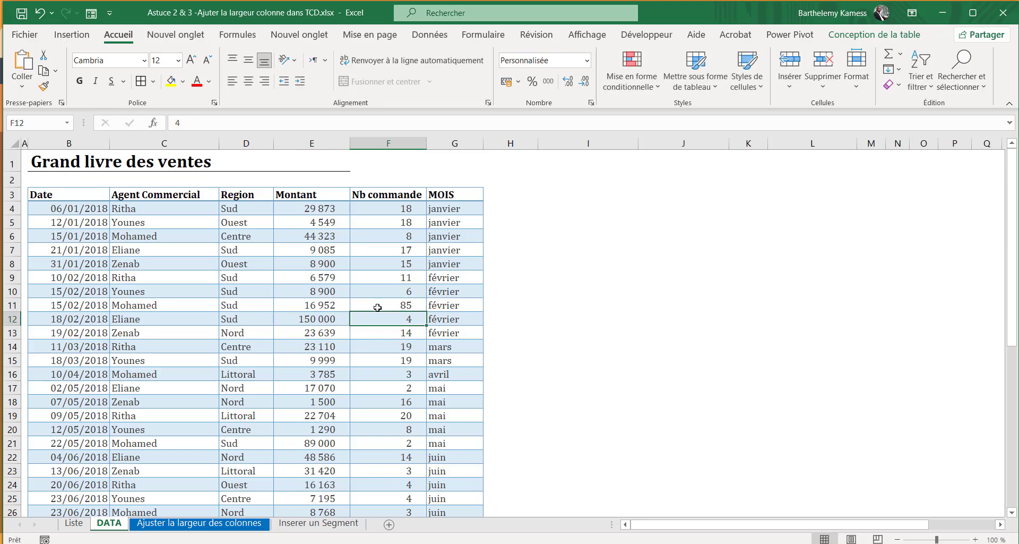
Compare the pivot table's Montant and Nb cde values with the edited source rows on the DATA sheet.
left_click(240, 524)
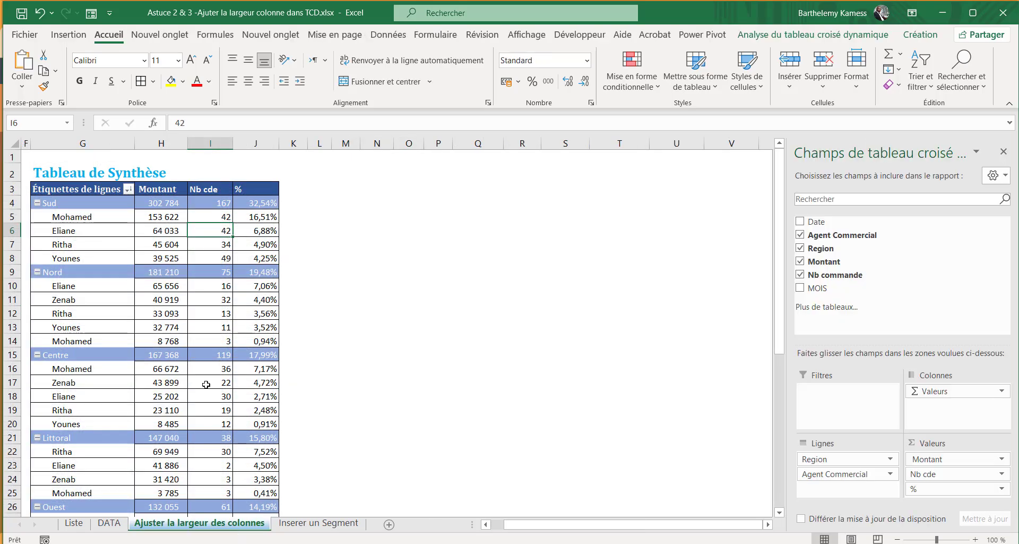
left_click(178, 309)
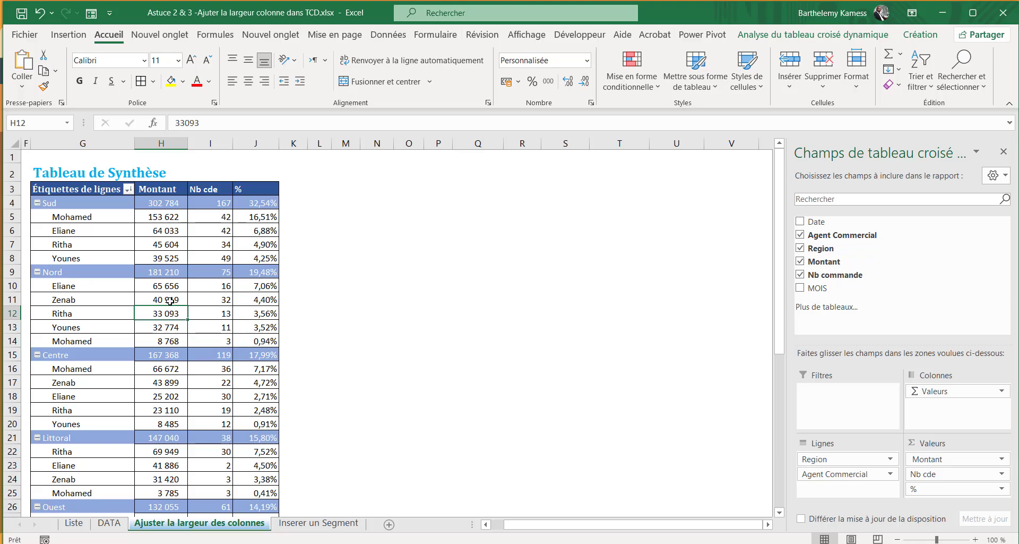
left_click(169, 301)
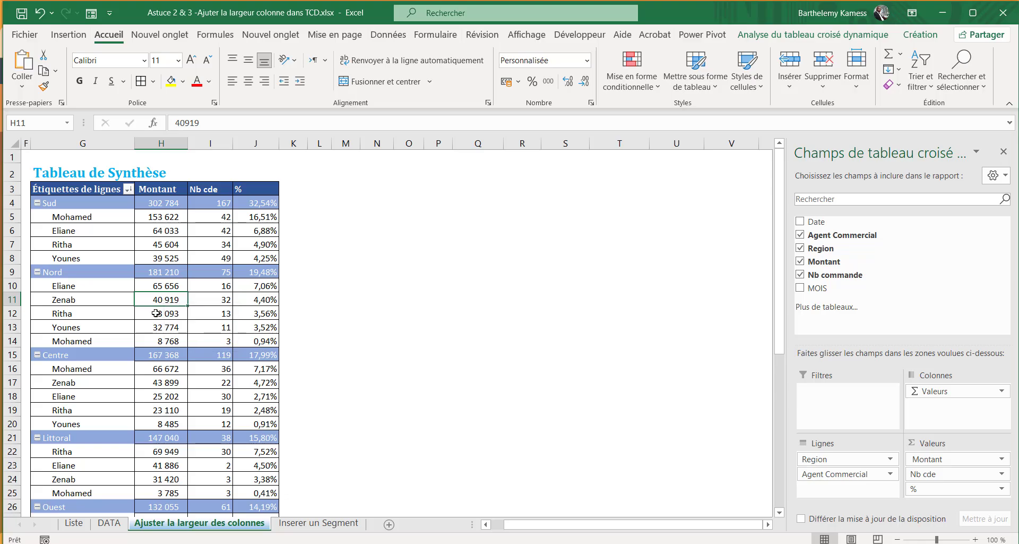
left_click(156, 313)
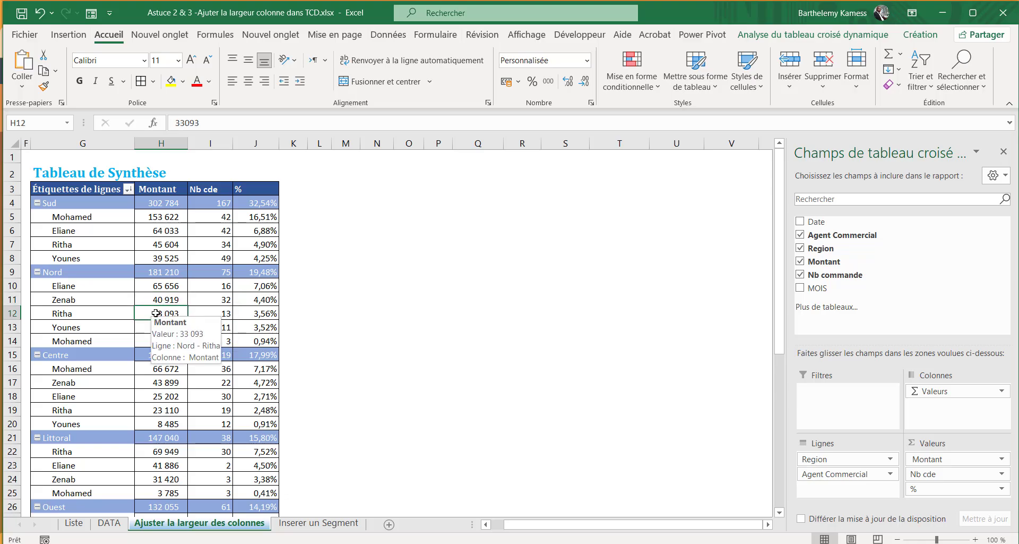
left_click(164, 300)
left_click(209, 295)
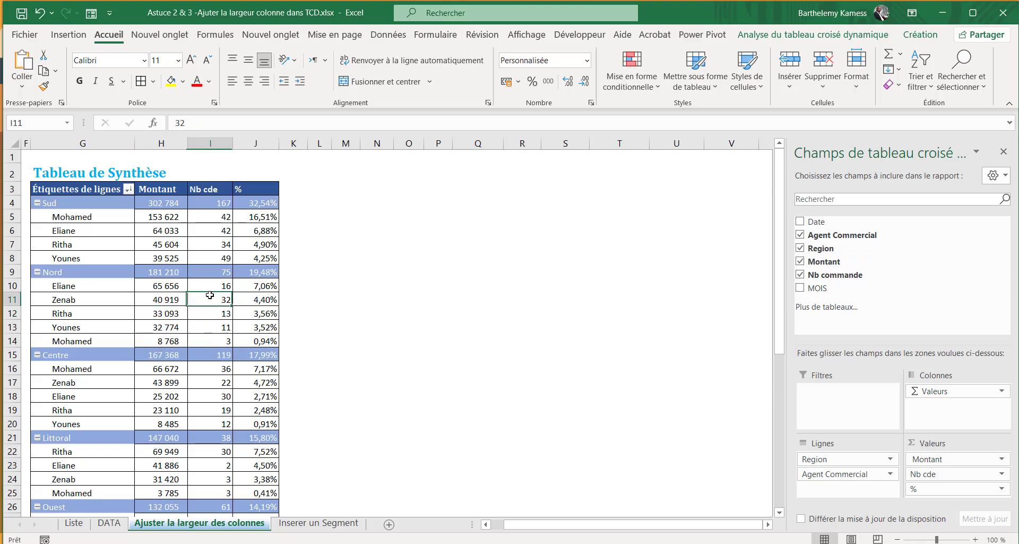
left_click(162, 299)
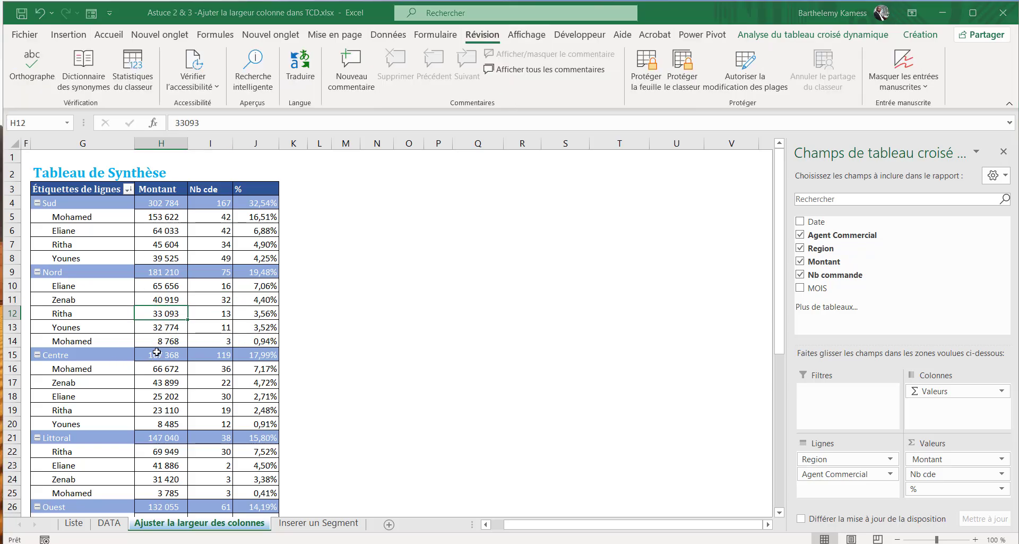
left_click(109, 522)
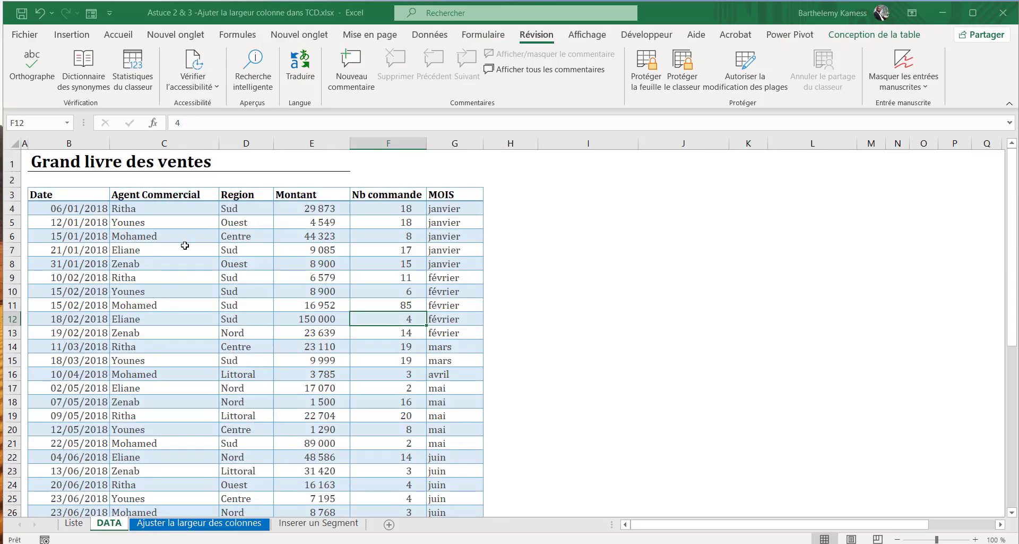
left_click(262, 291)
left_click(178, 523)
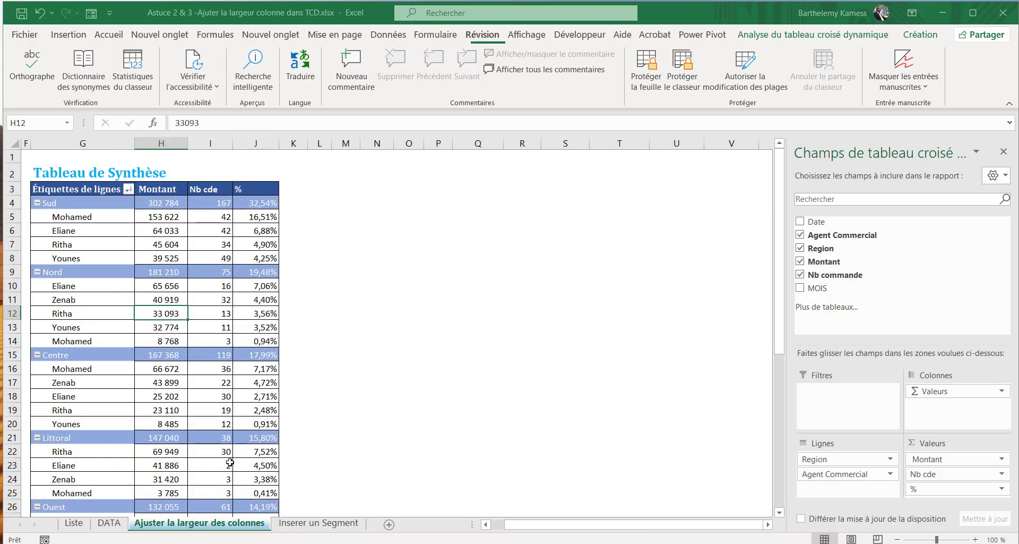
Refresh the pivot table twice from cells in its Montant column.
left_click(158, 323)
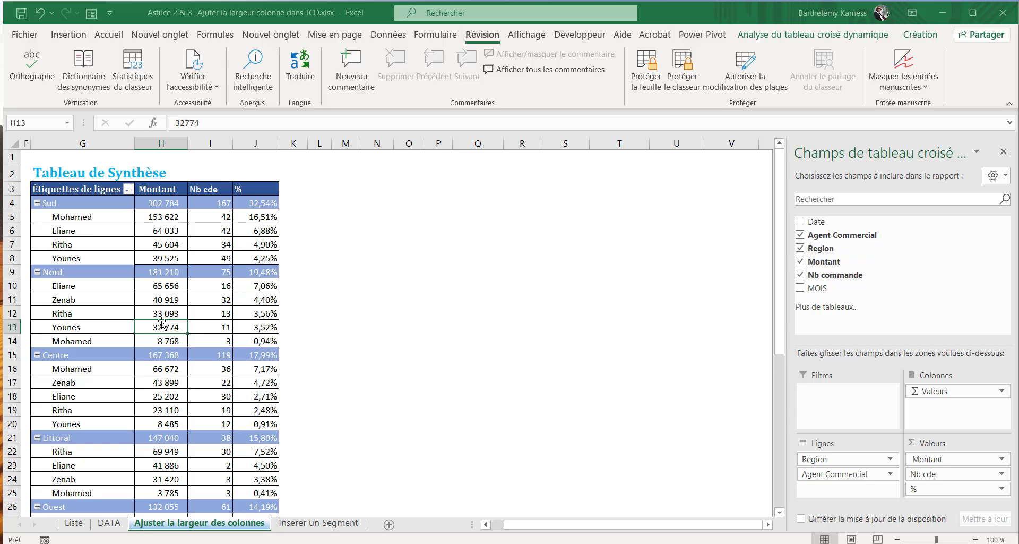
left_click(160, 314)
left_click(165, 296)
left_click(154, 319)
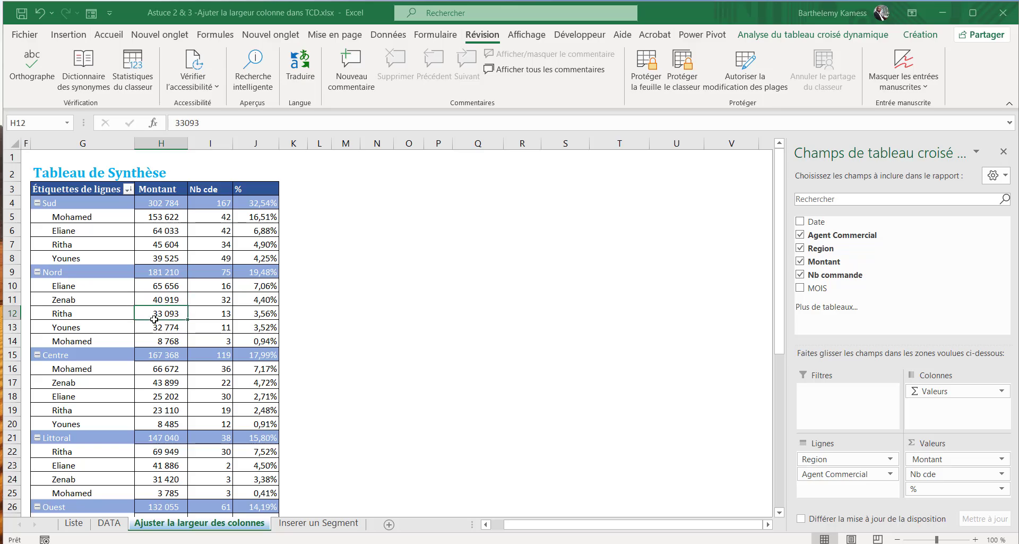
left_click(165, 297)
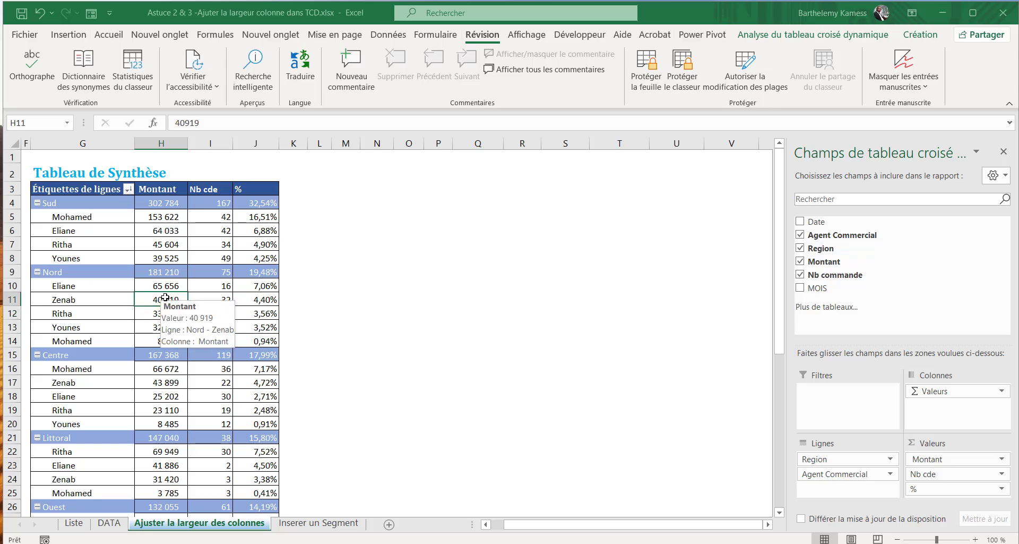
right_click(166, 297)
left_click(236, 365)
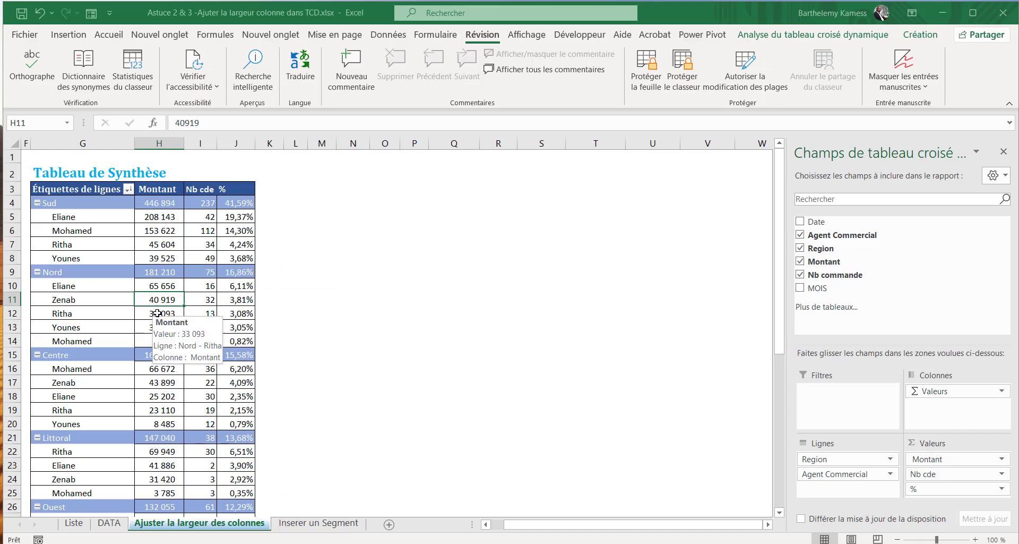
right_click(157, 313)
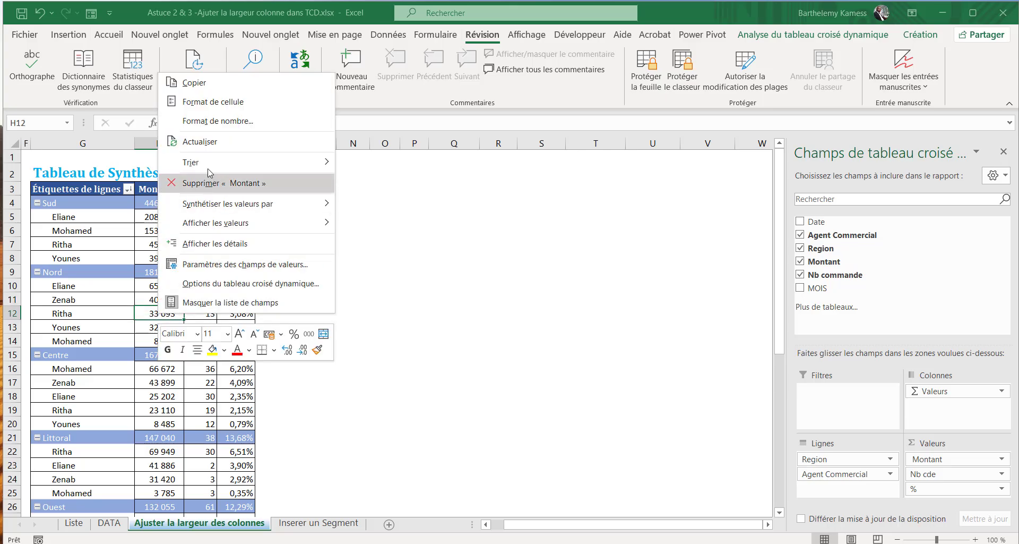
left_click(204, 142)
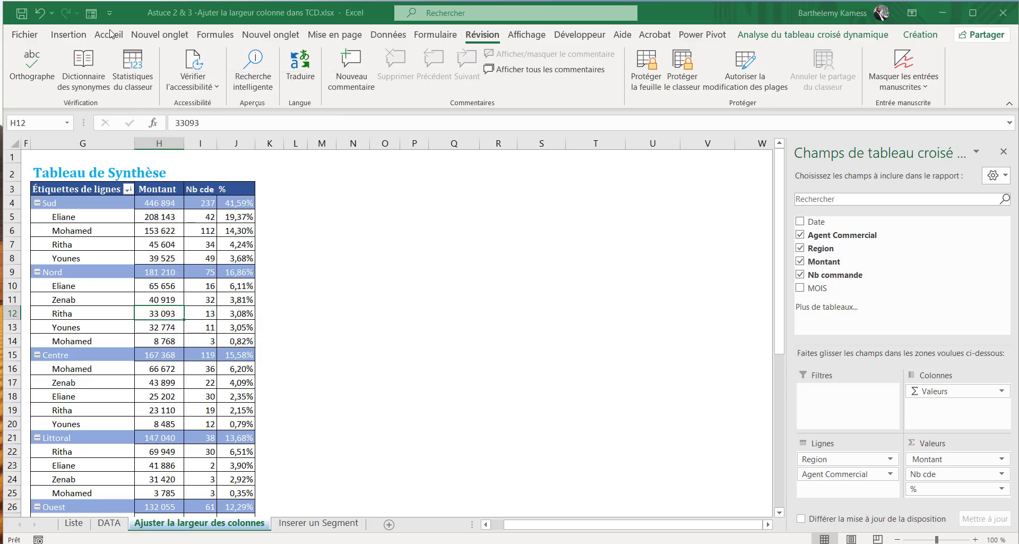
Undo the pivot table refresh and refresh the table again from a Montant cell.
left_click(39, 18)
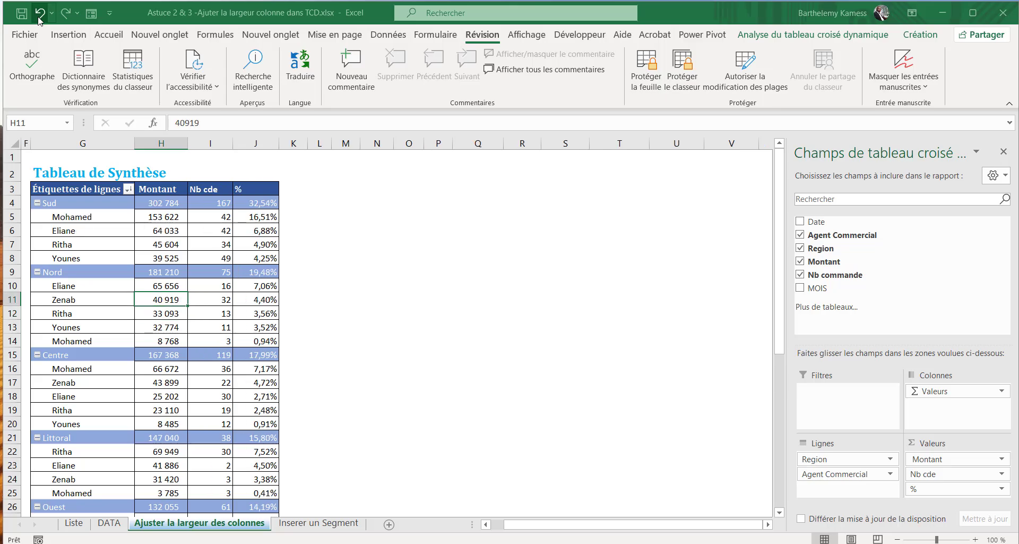
right_click(158, 298)
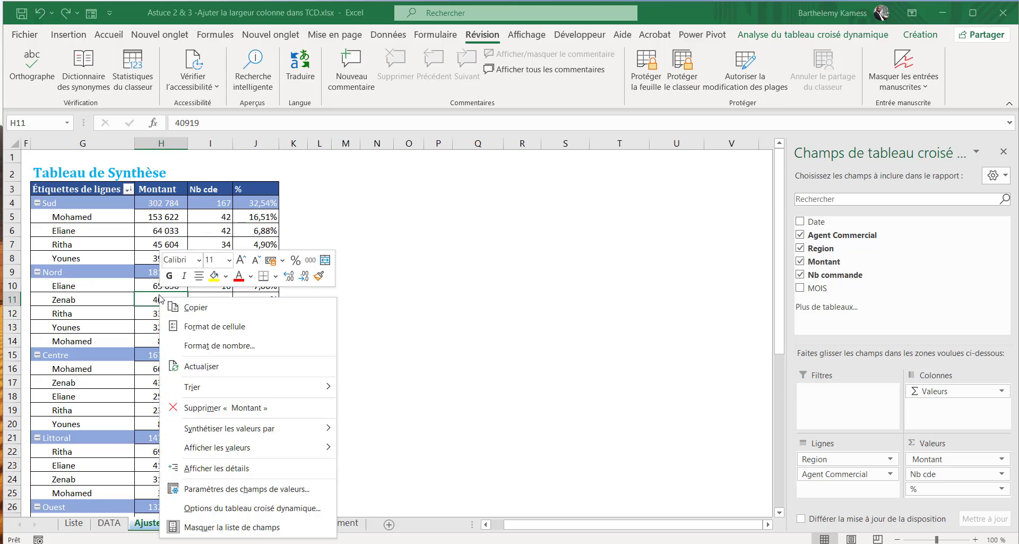
left_click(206, 371)
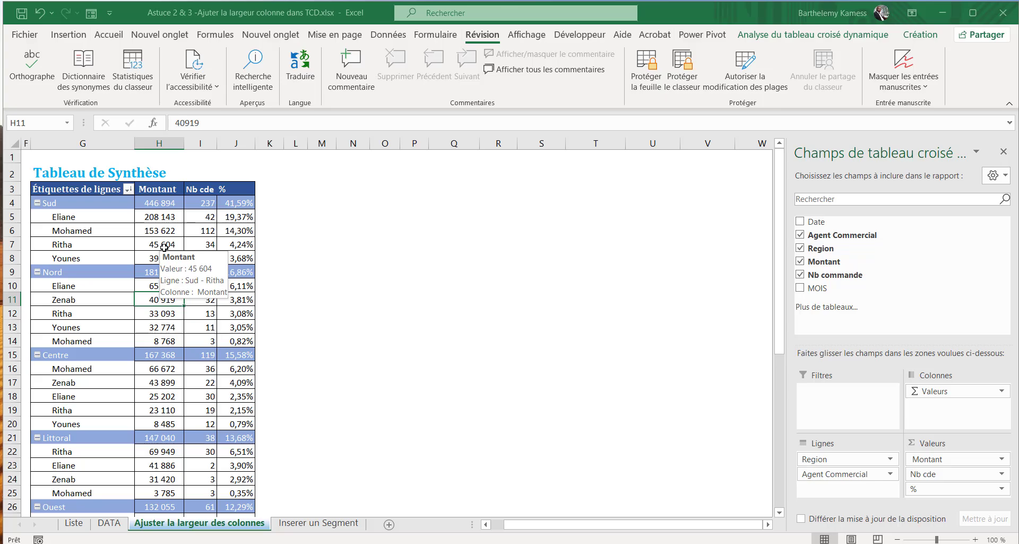
Examine the widths of the refreshed pivot table's Montant and Nb cde columns.
left_click(171, 138)
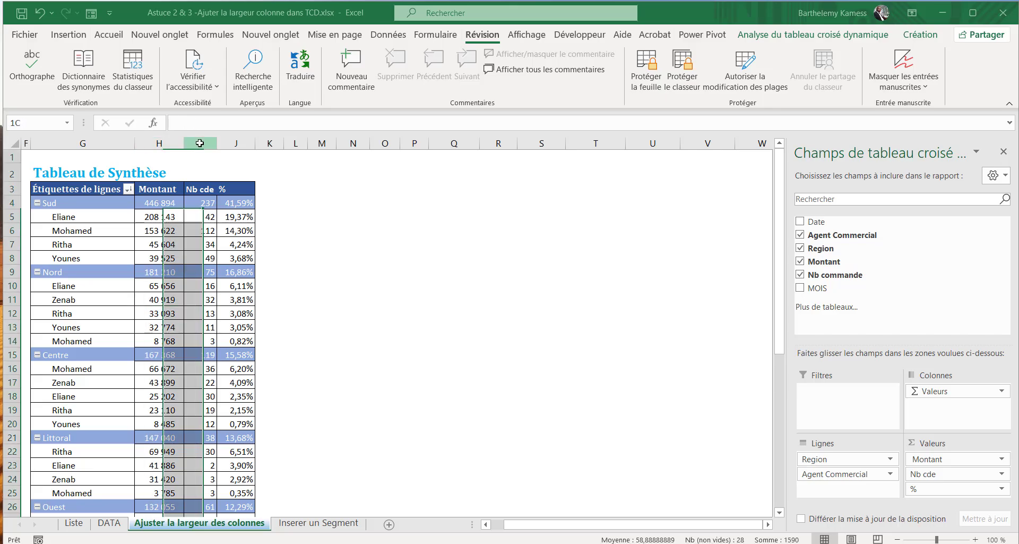
left_click(157, 240)
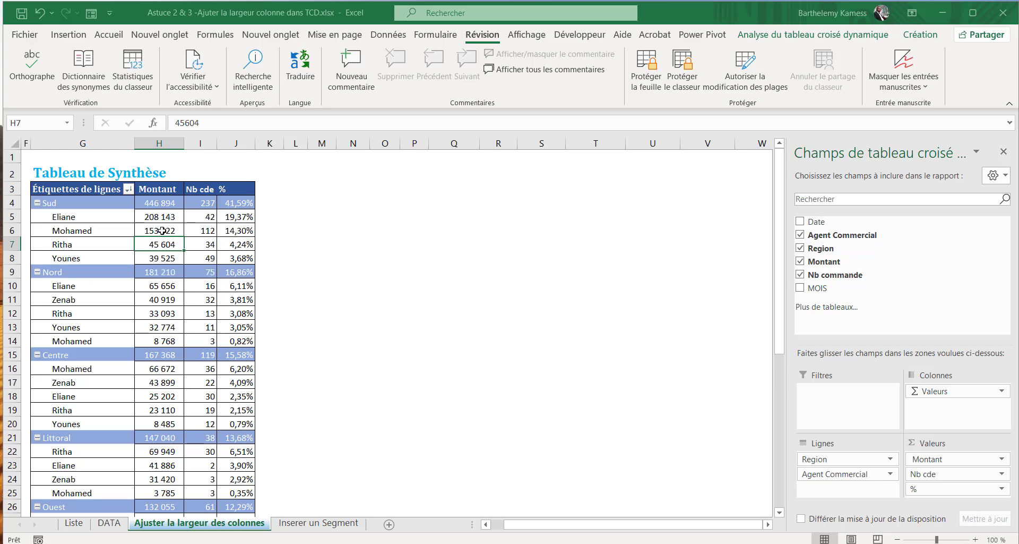
left_click(162, 230)
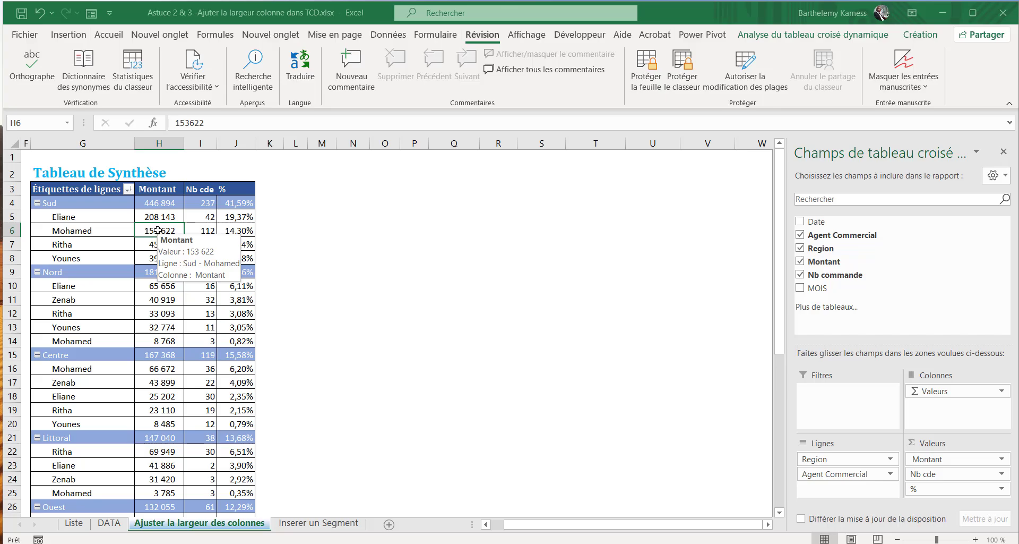
Turn off automatic column width adjustment on update in the options of the TCDdemo pivot table.
left_click(164, 302)
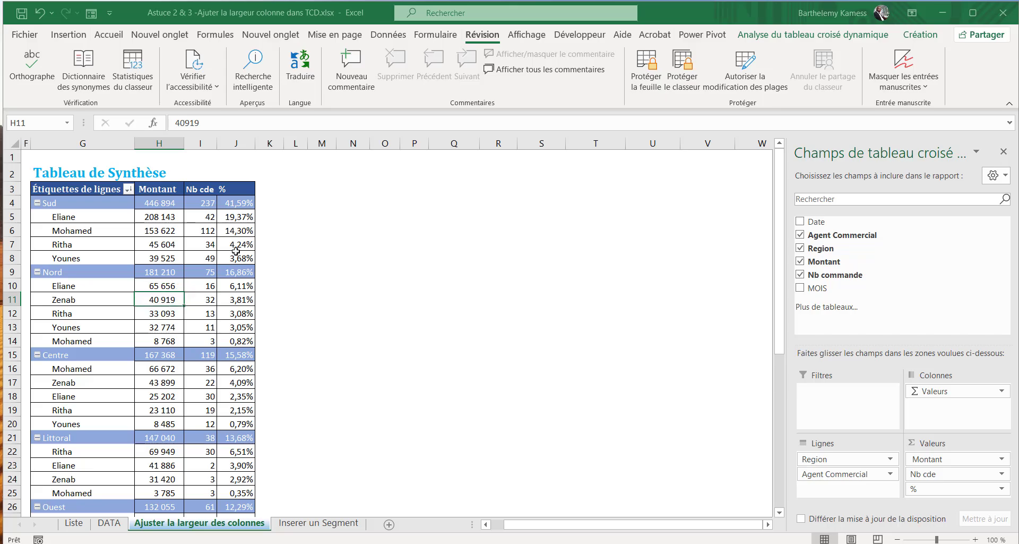
left_click(802, 38)
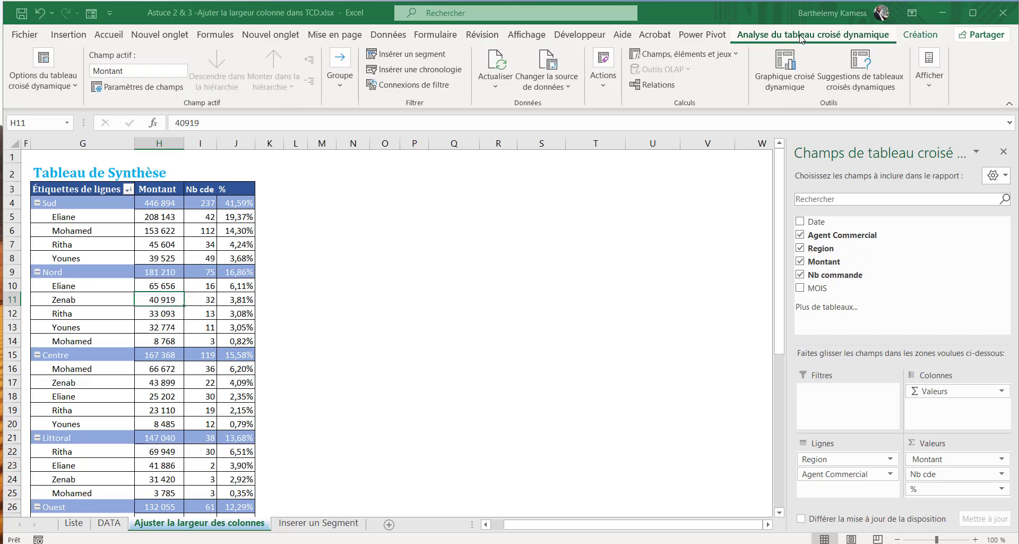
left_click(42, 80)
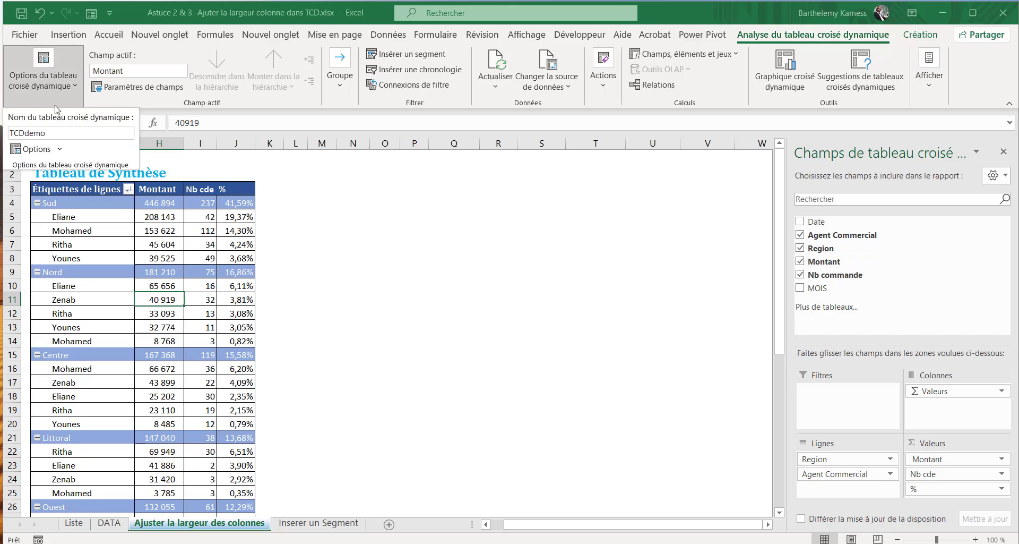
left_click(40, 150)
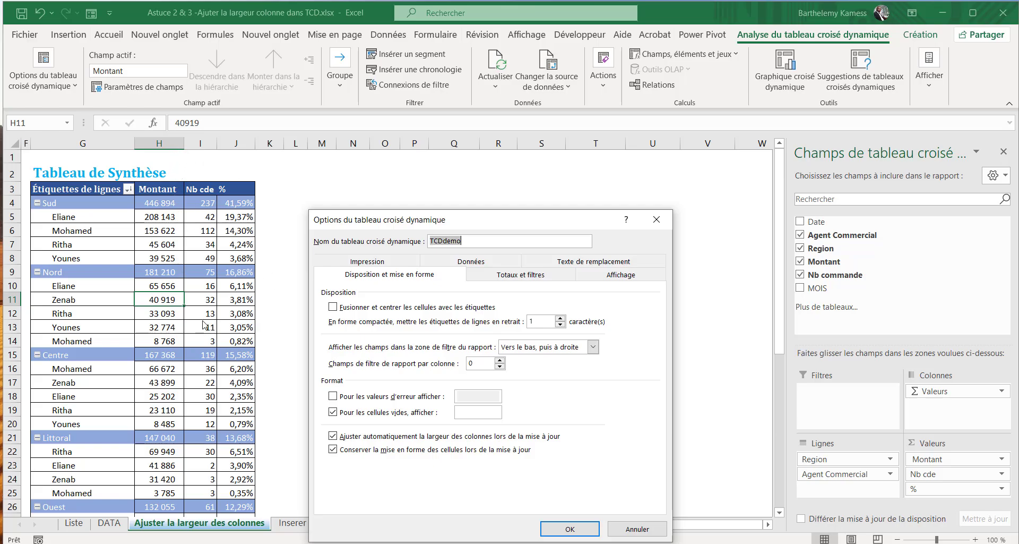
left_click(334, 436)
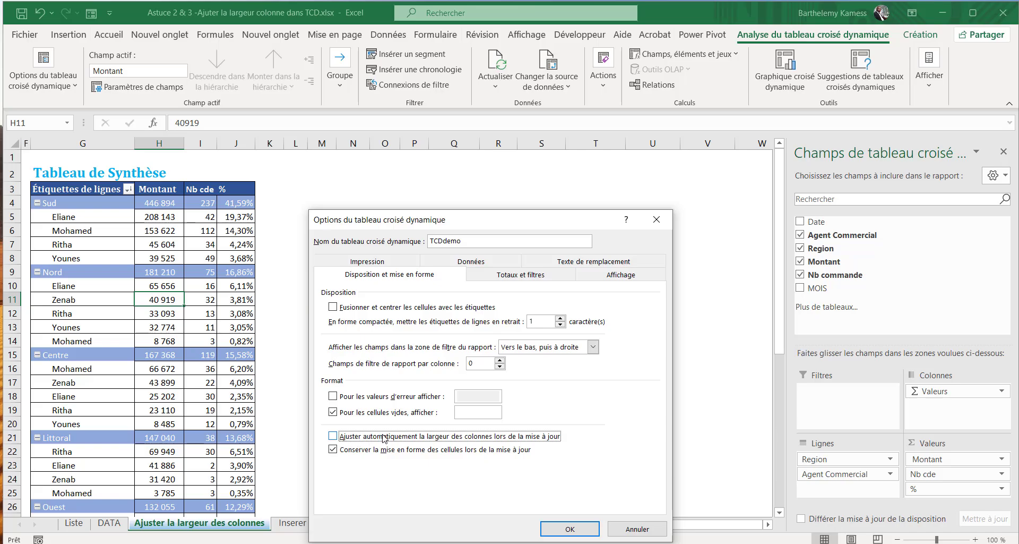
left_click(582, 527)
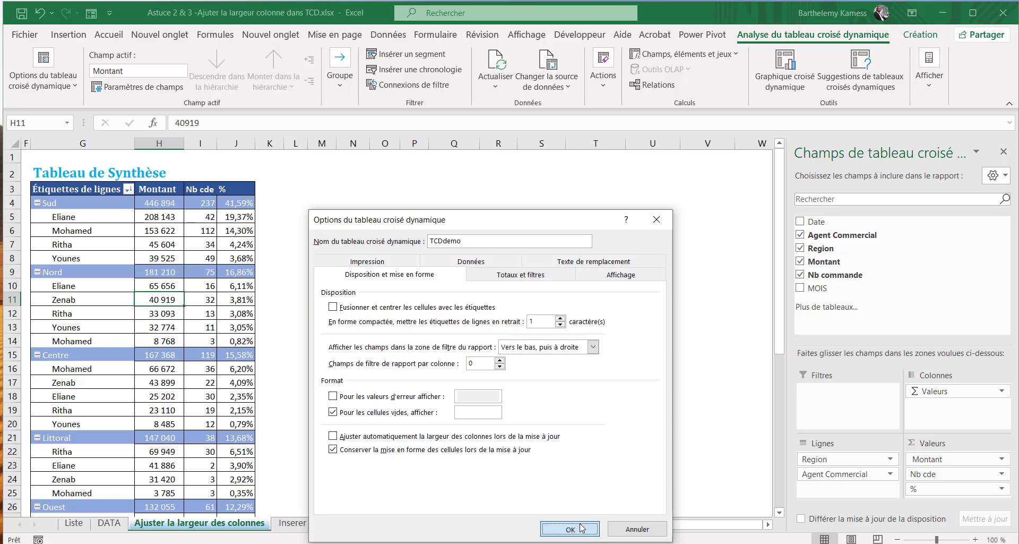
left_click(172, 313)
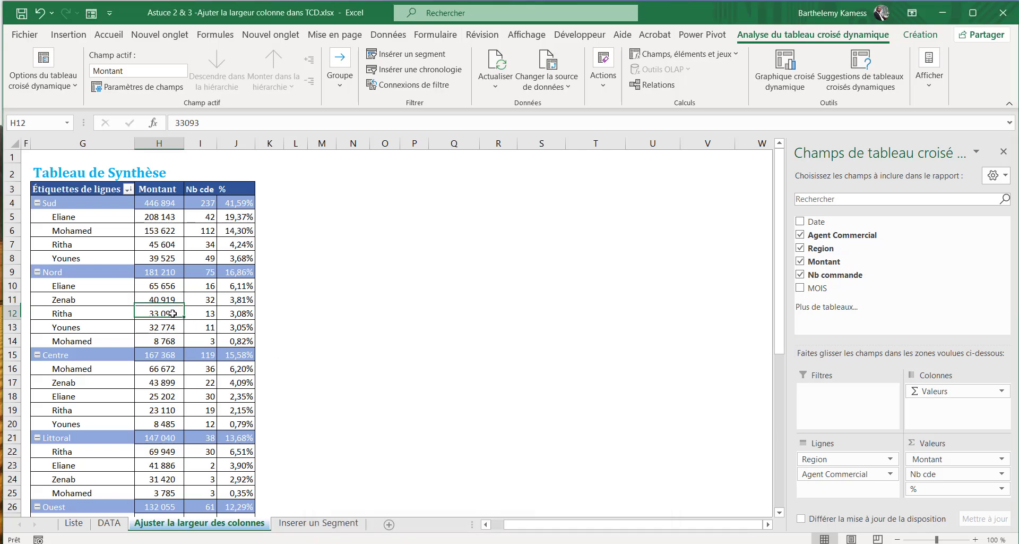
On the DATA sheet, set row 9's Montant to 200000 and its Nb commande to 150.
left_click(109, 523)
left_click(318, 274)
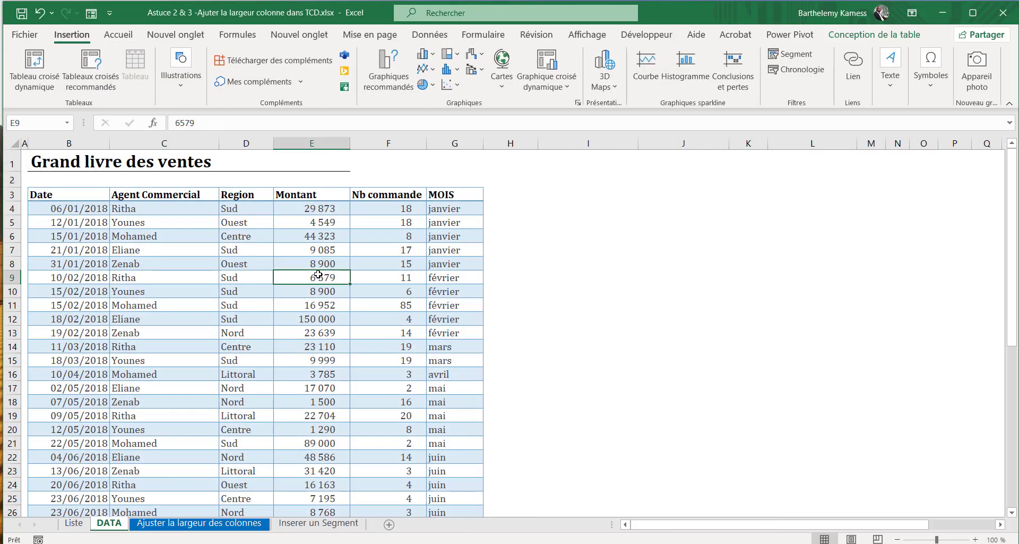
type("200000")
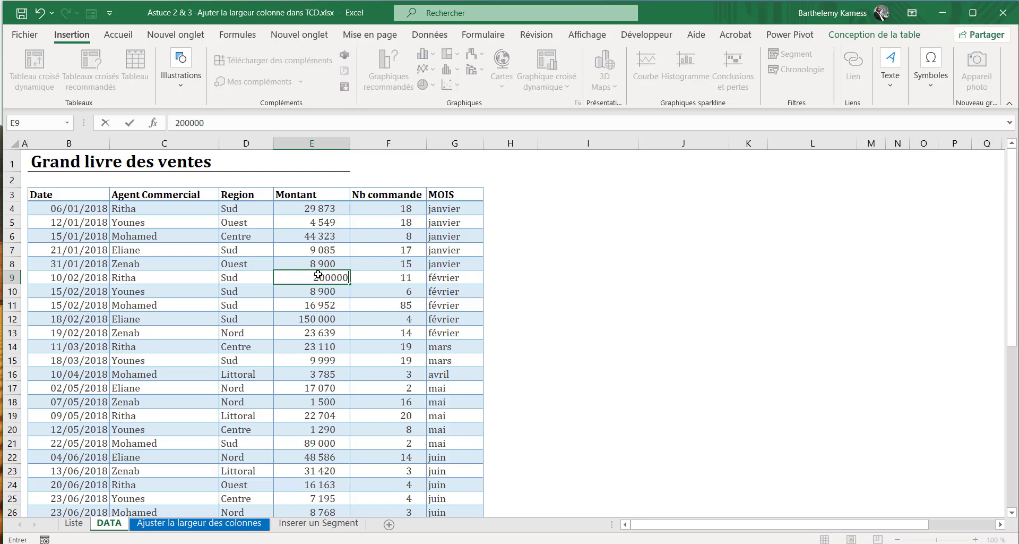
key("Return")
left_click(379, 279)
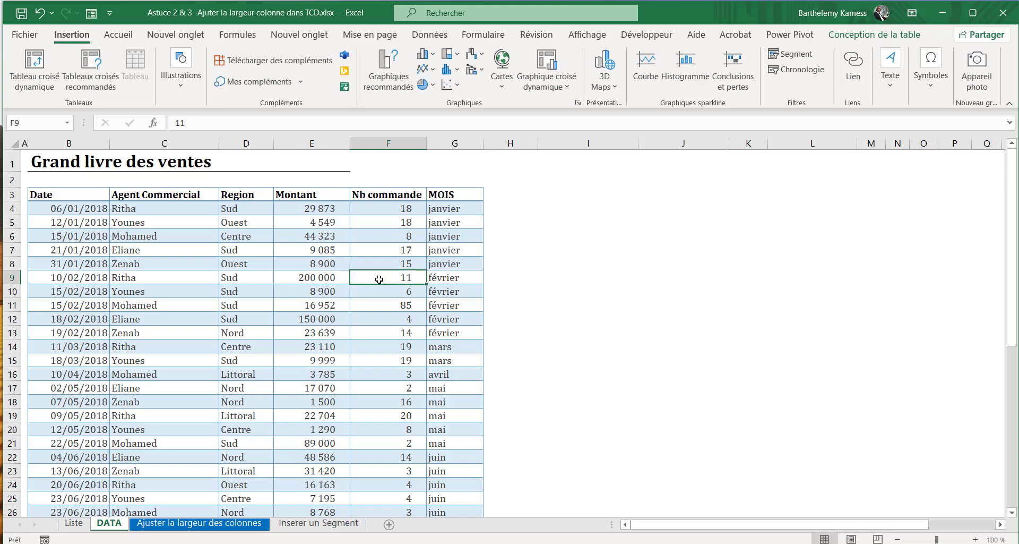
type("150")
key("Return")
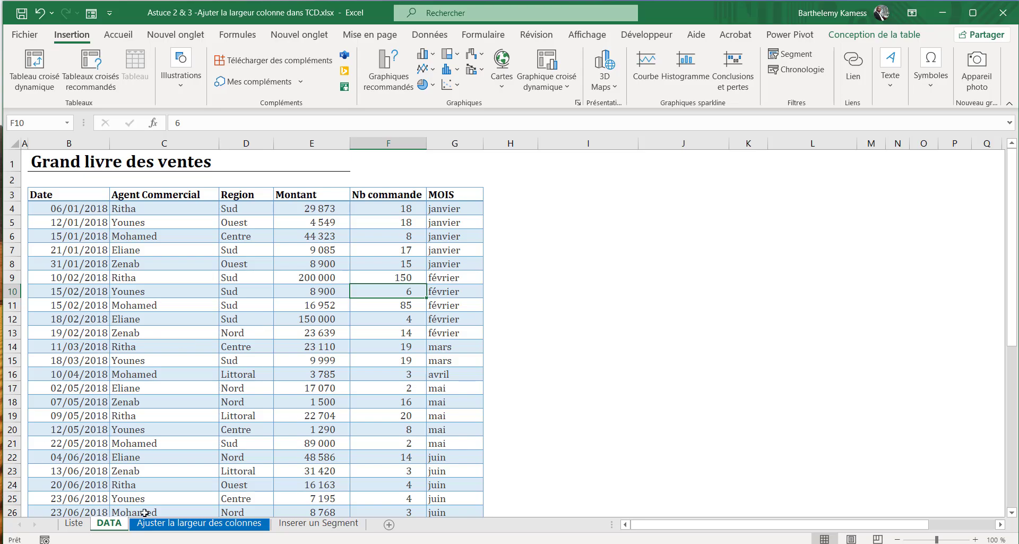
Refresh the pivot table on the "Ajuster la largeur des colonnes" sheet from a Montant cell.
left_click(156, 523)
right_click(161, 300)
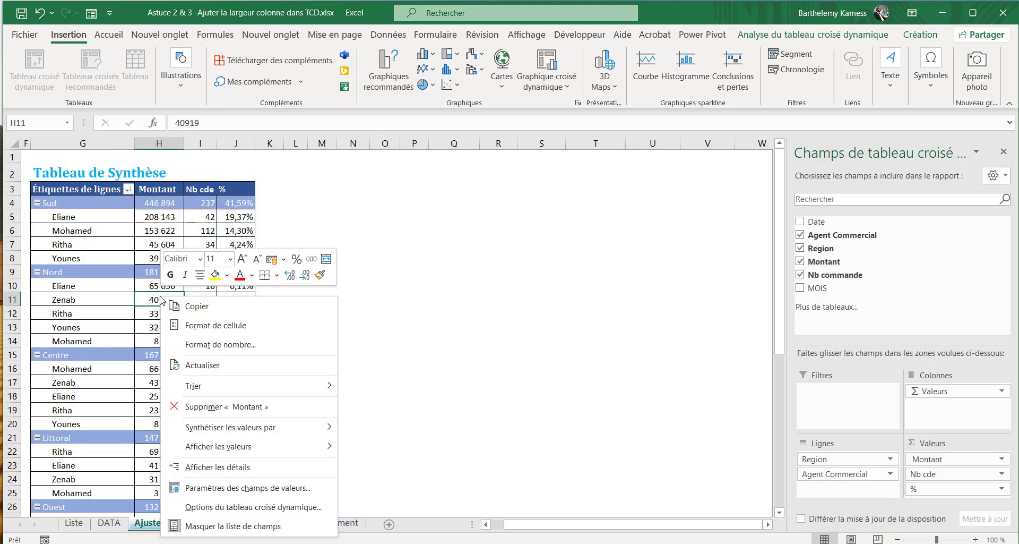
left_click(191, 365)
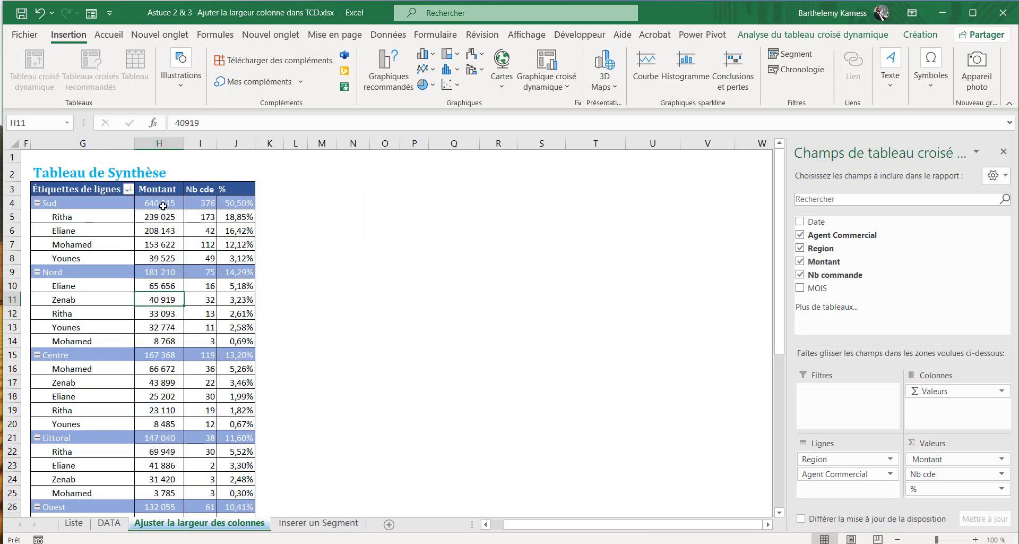
Turn automatic column width adjustment on update back on in the TCDdemo pivot table's options.
left_click(760, 36)
left_click(39, 89)
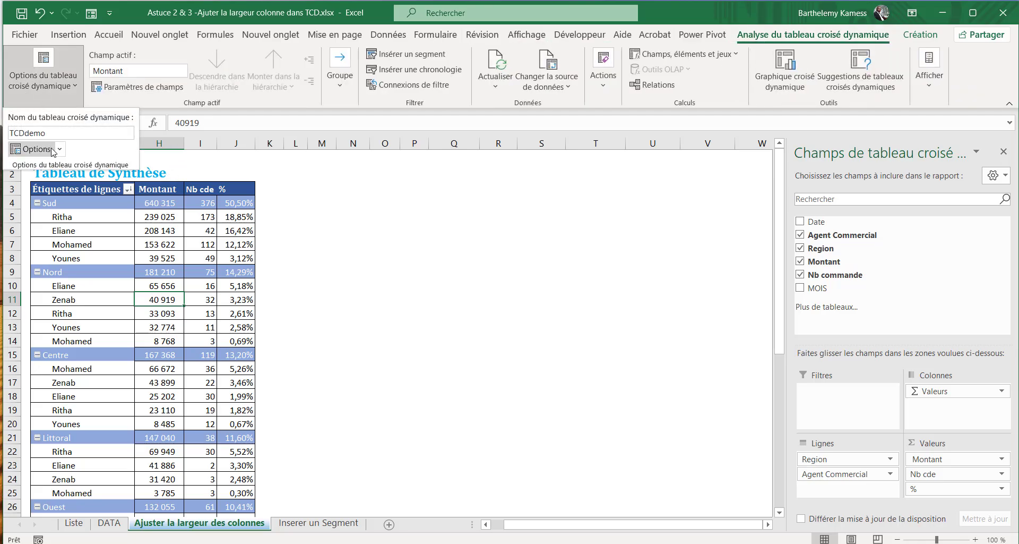
left_click(32, 148)
left_click(333, 436)
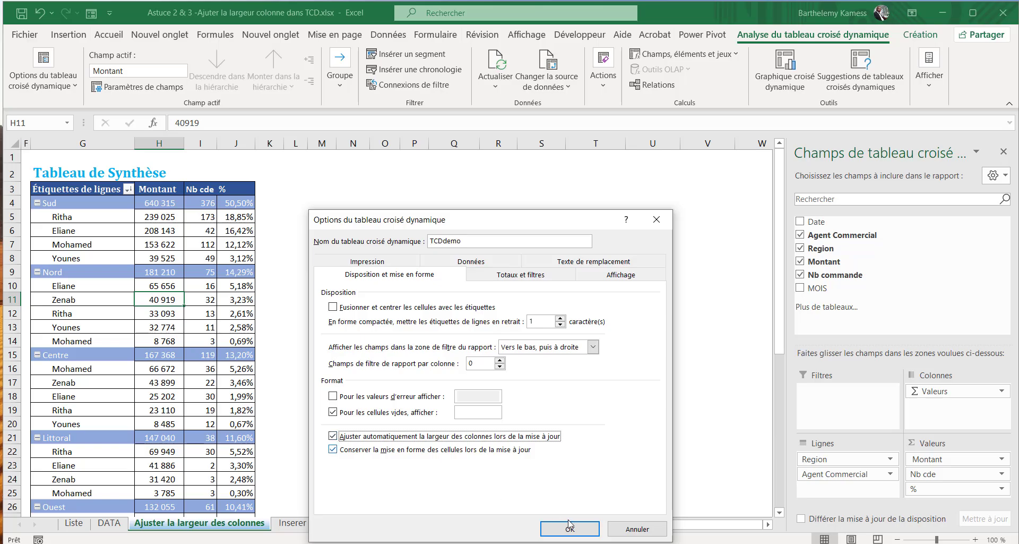
left_click(567, 528)
On the DATA sheet, set row 15's Montant to 180000 and its Nb commande to 52.
left_click(110, 529)
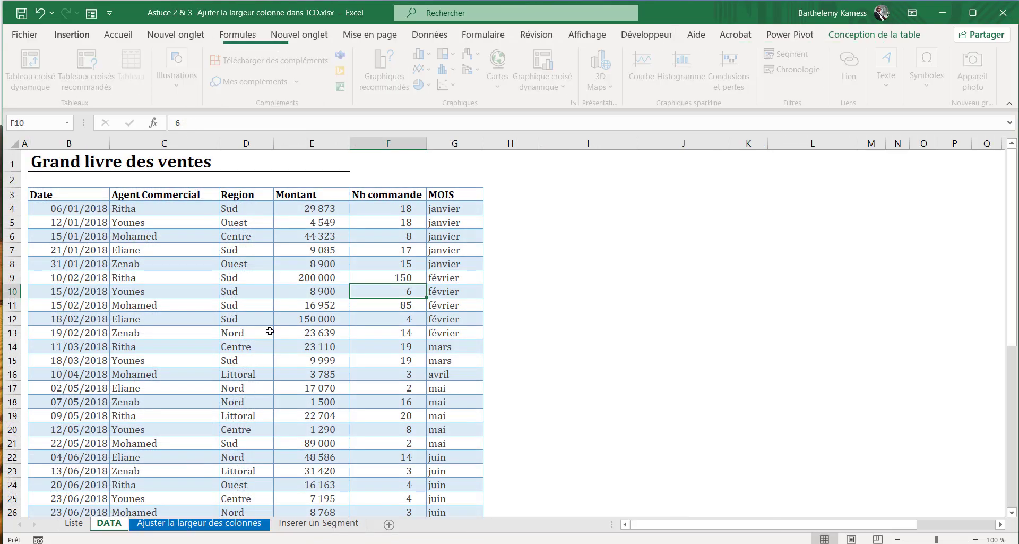
left_click(321, 358)
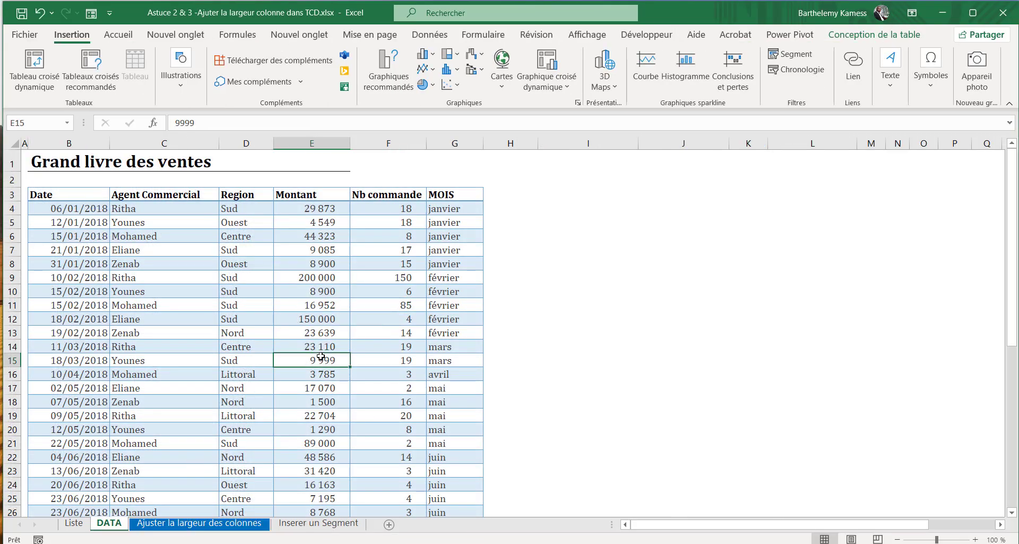
type("180000")
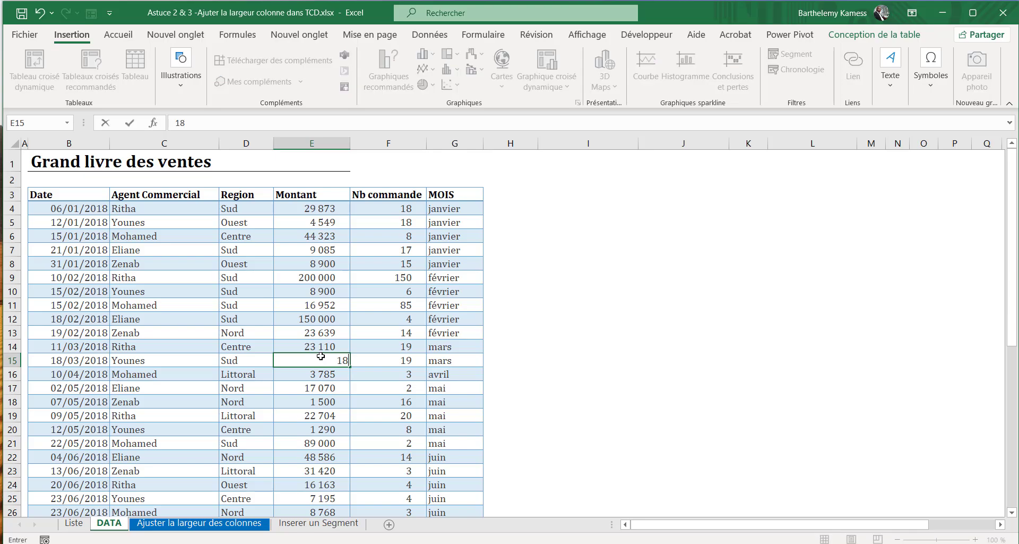
key("Return")
left_click(379, 363)
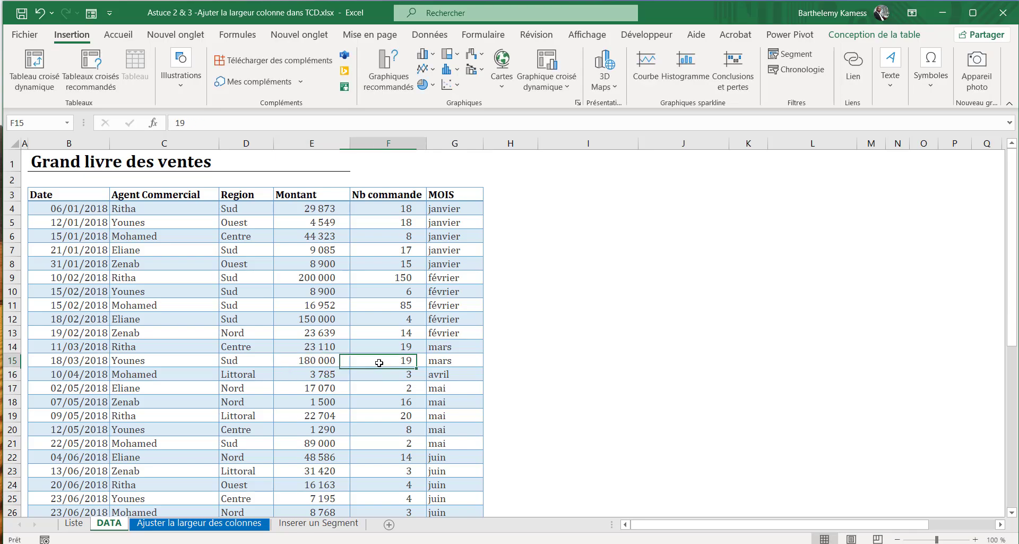
type("2")
key("Return")
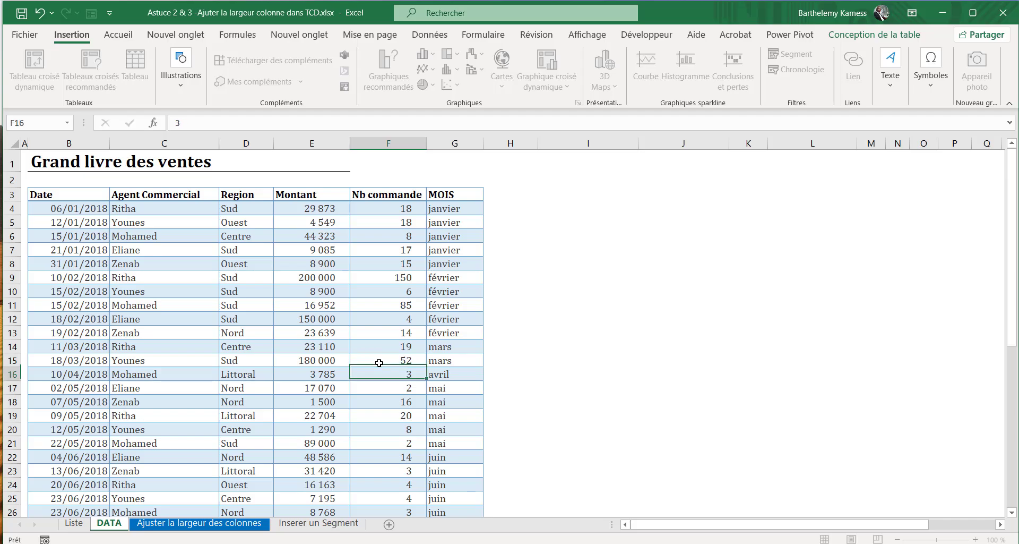
Refresh the summary pivot table from cell H11 to bring in the edited row 15 with automatic column fitting active.
left_click(202, 522)
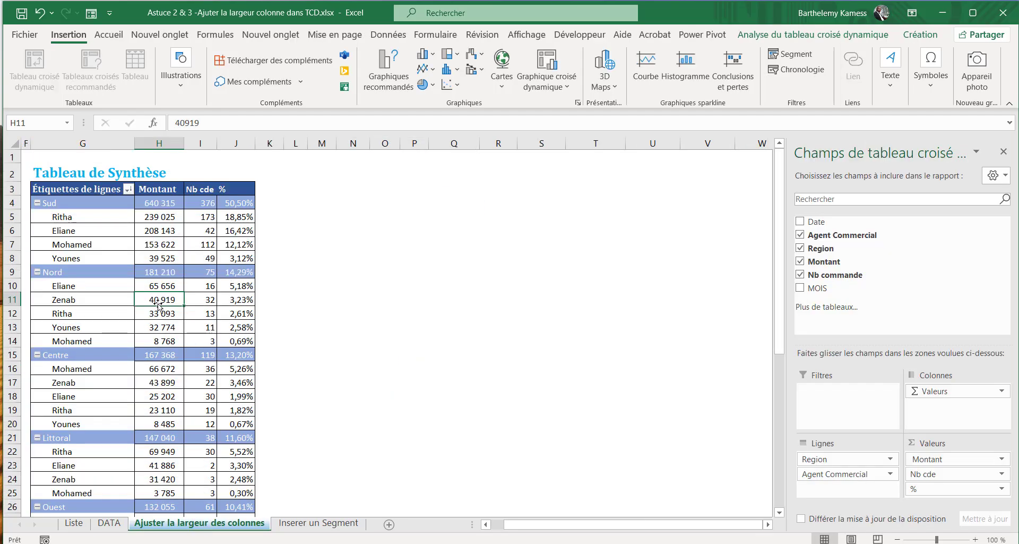
right_click(160, 300)
left_click(195, 373)
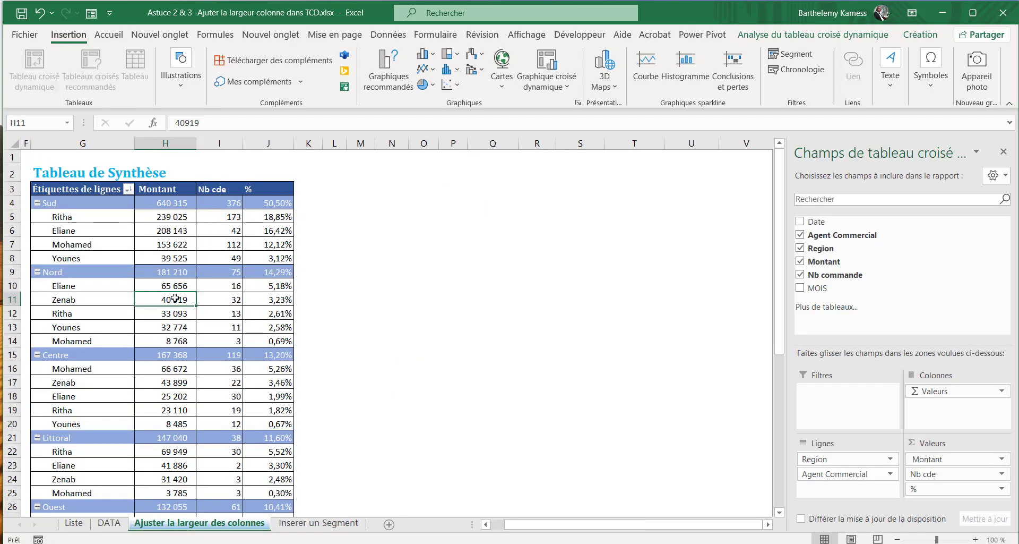
mouse_move(168, 301)
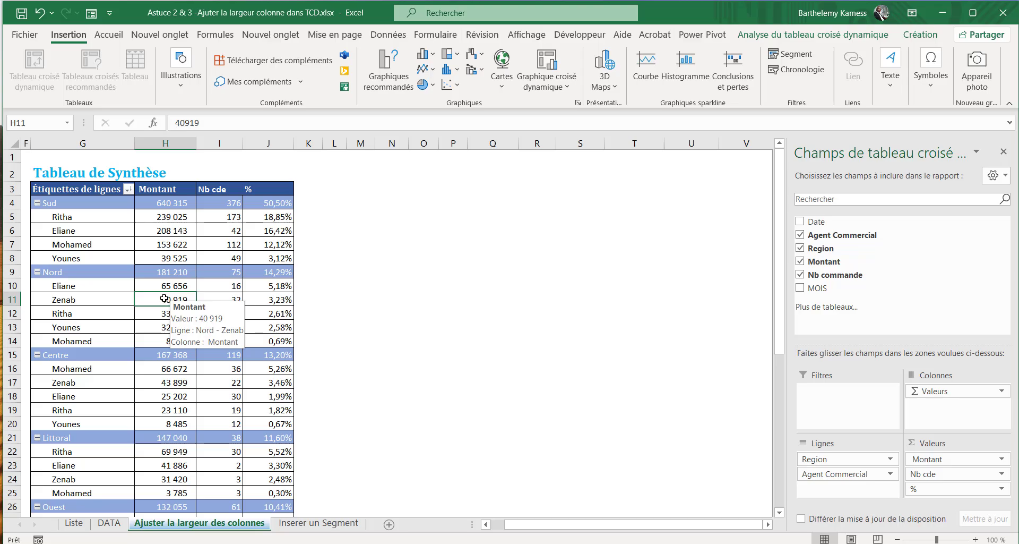
right_click(164, 298)
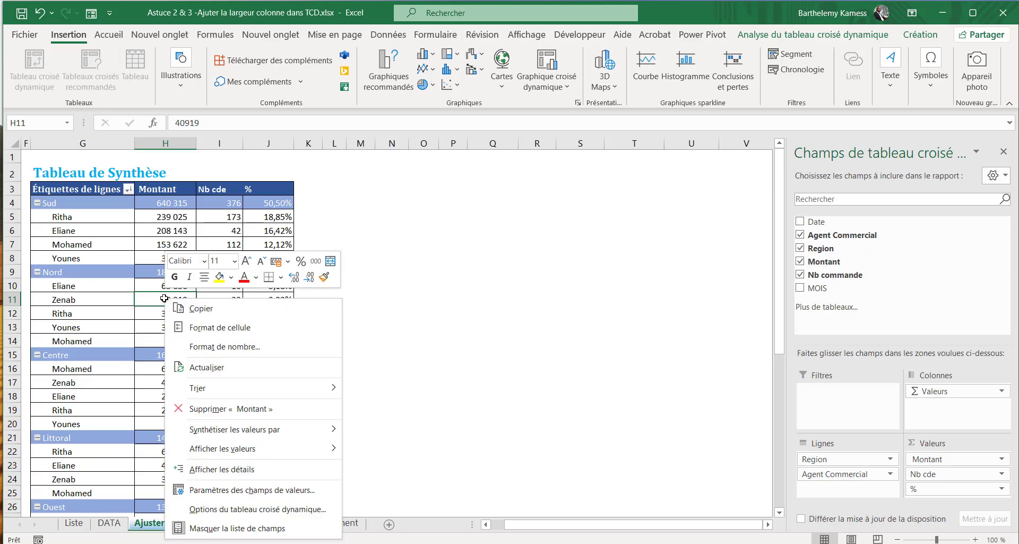
left_click(200, 371)
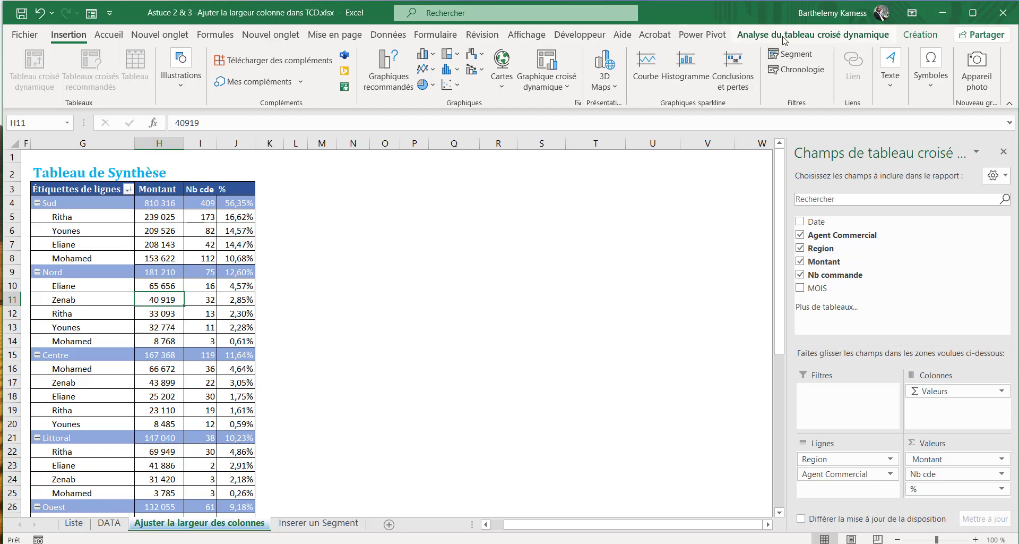
Disable automatic column width adjustment on update for the TCDdemo pivot table, and refresh the table.
left_click(813, 34)
left_click(58, 88)
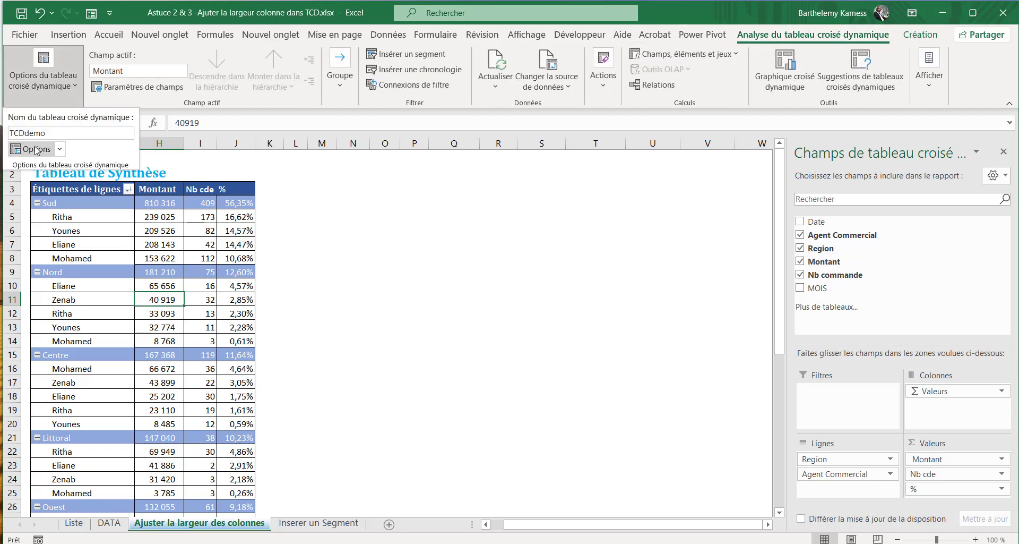
left_click(35, 142)
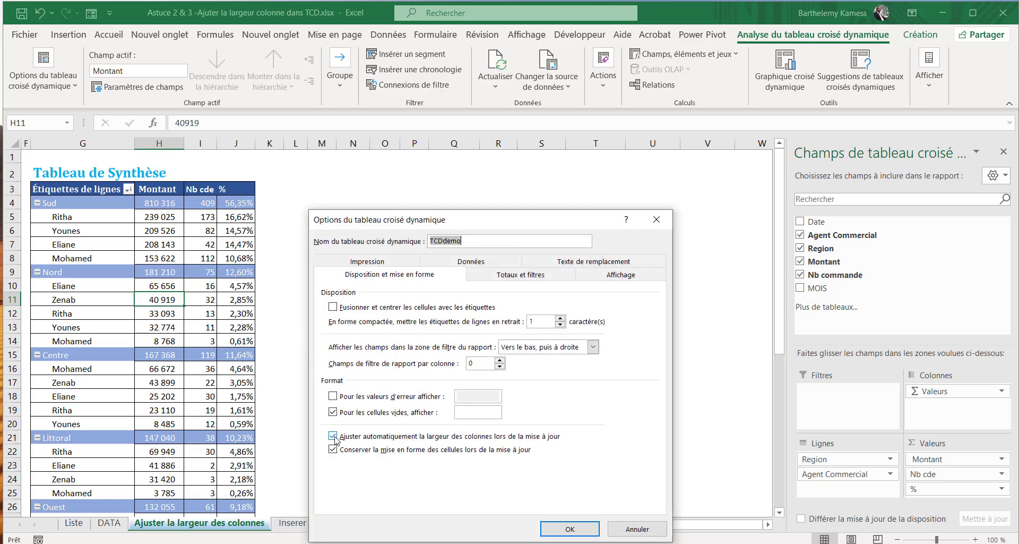
left_click(333, 437)
left_click(566, 528)
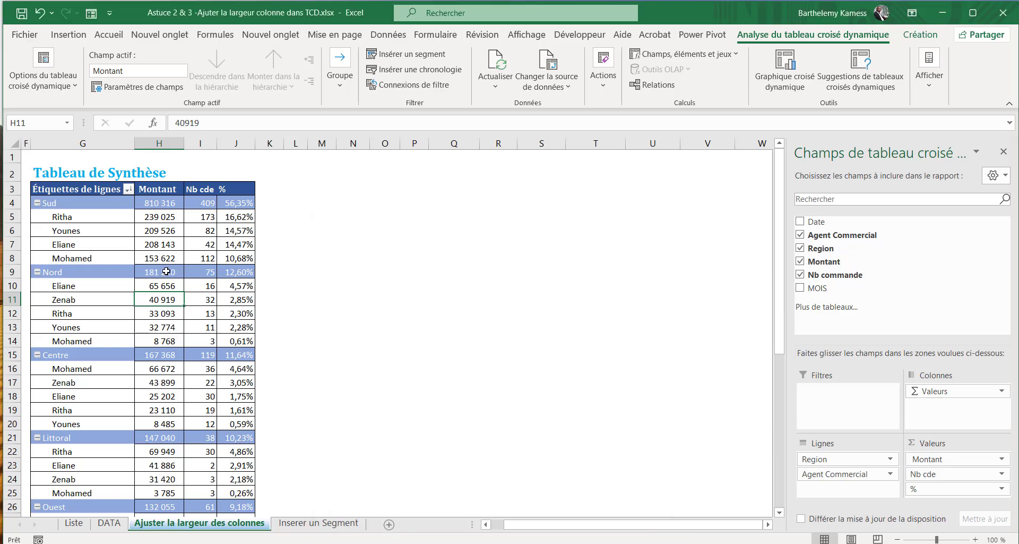
right_click(160, 299)
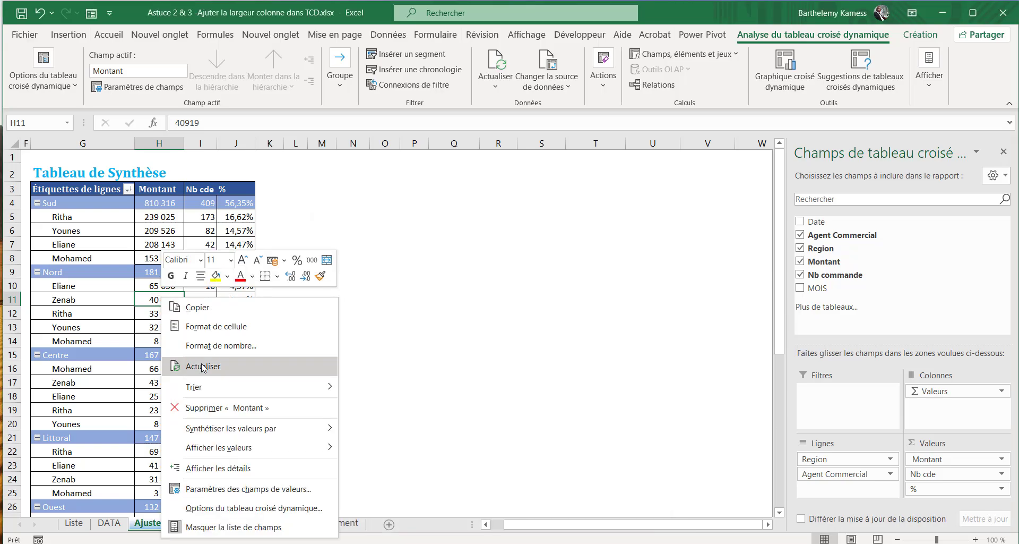
left_click(184, 368)
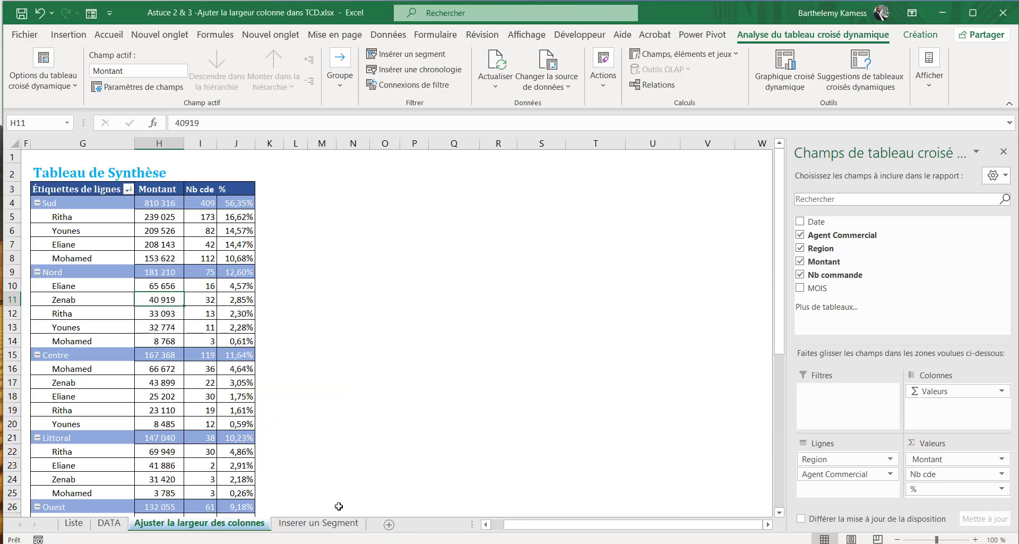
On the "Inserer un Segment" sheet, filter the report by individual months with the MOIS slicer, and reselect all its months.
left_click(320, 525)
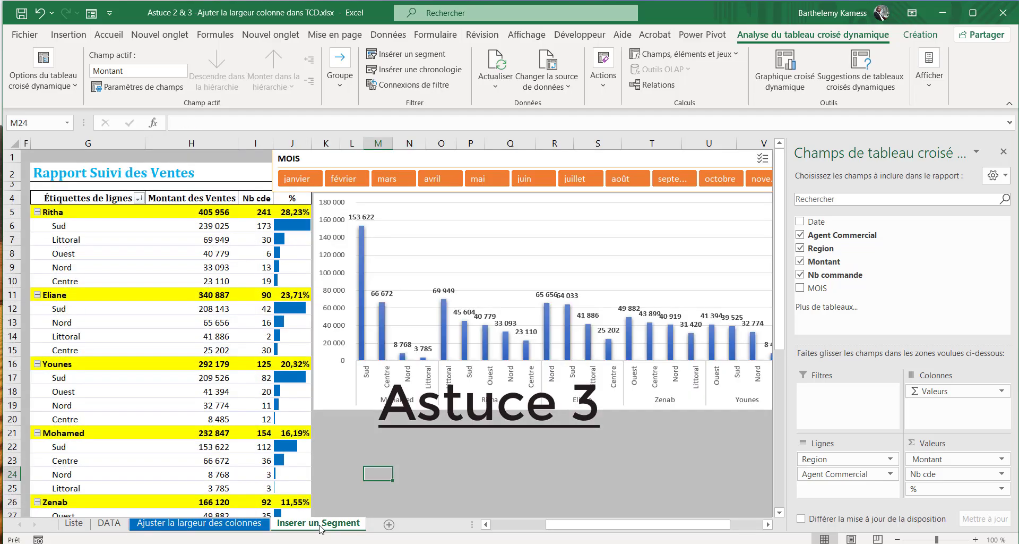
left_click(299, 182)
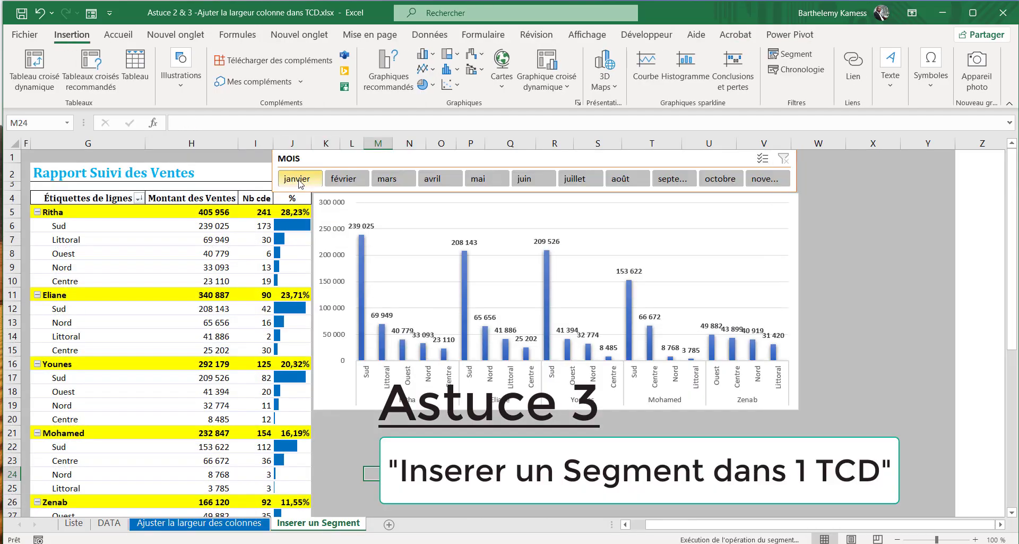
left_click(390, 180)
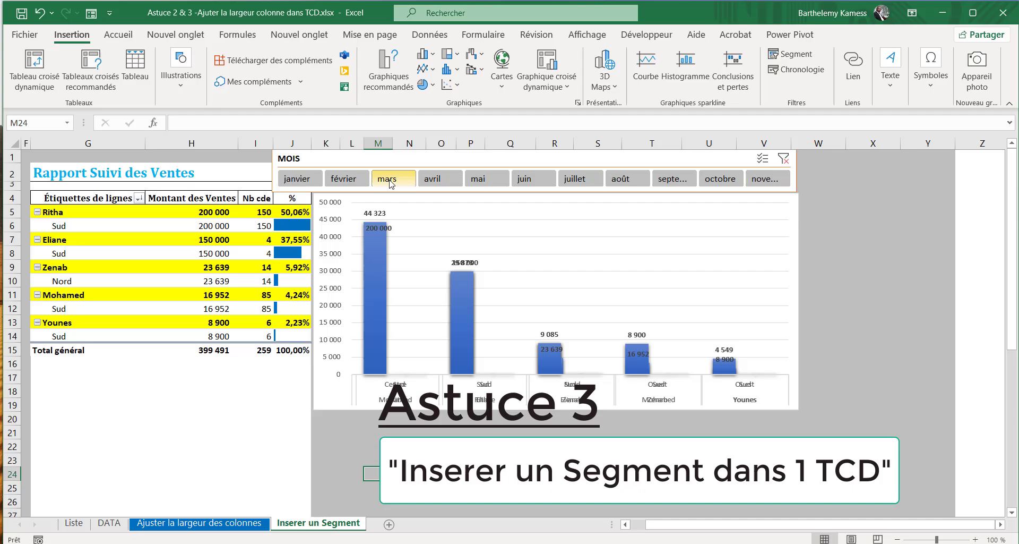
left_click(439, 180)
left_click(480, 180)
left_click(531, 181)
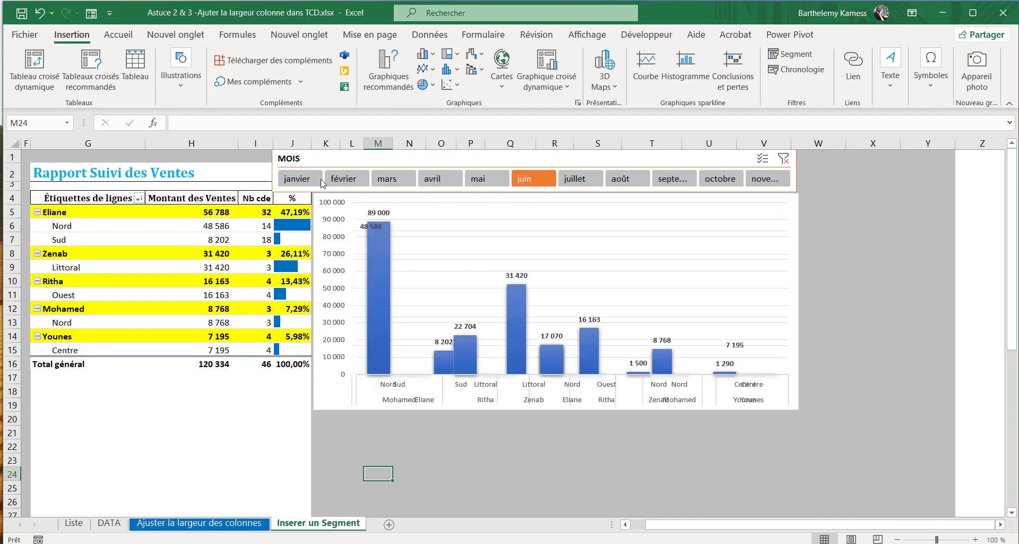
left_click_drag(297, 179, 759, 183)
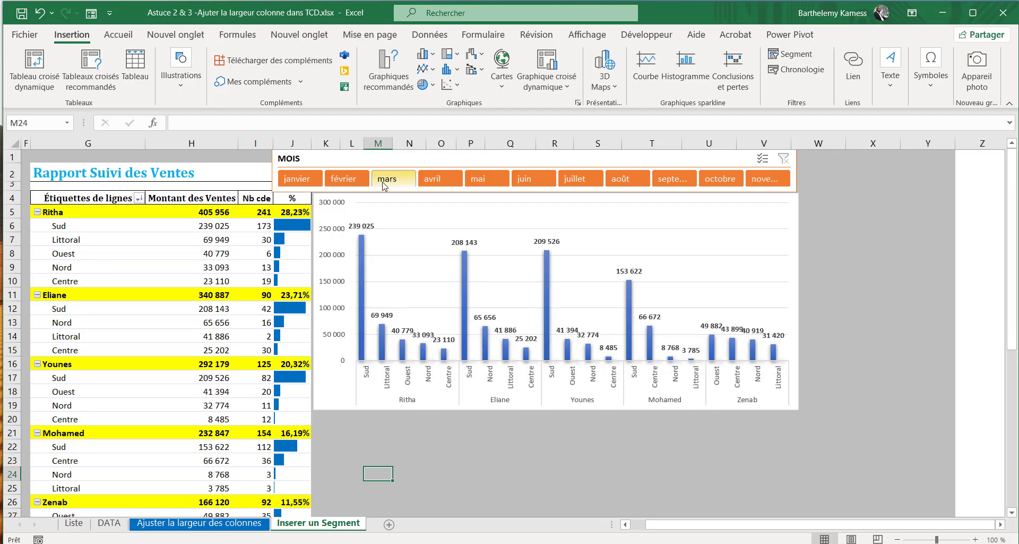
Filter the report by janvier and by février with the MOIS slicer, and delete that slicer from the sheet.
left_click(300, 183)
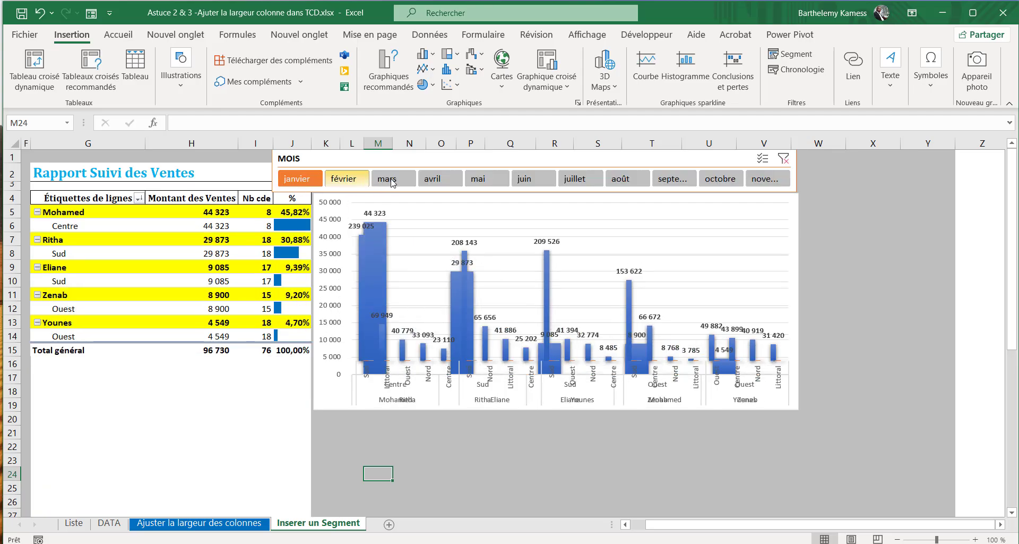
left_click(350, 181)
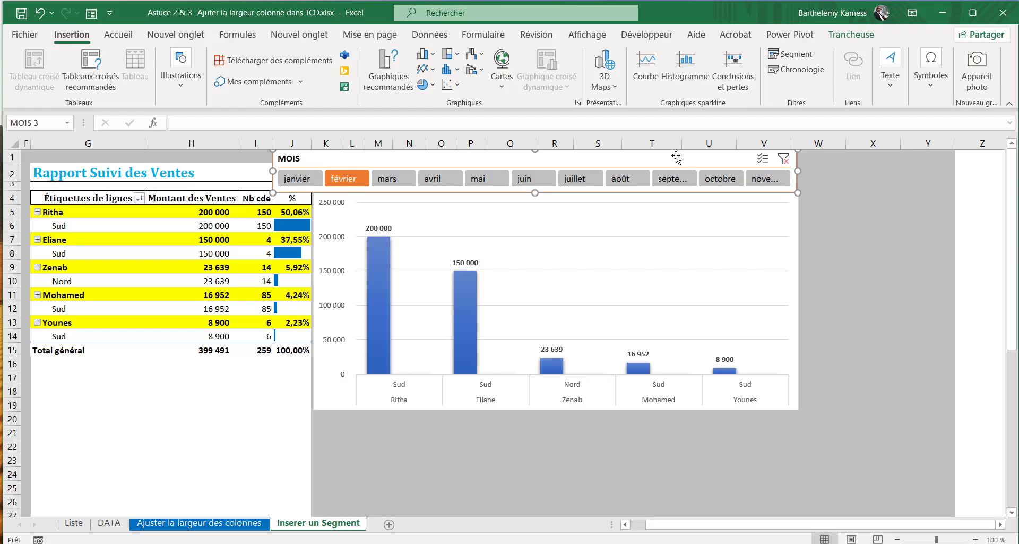
key("Delete")
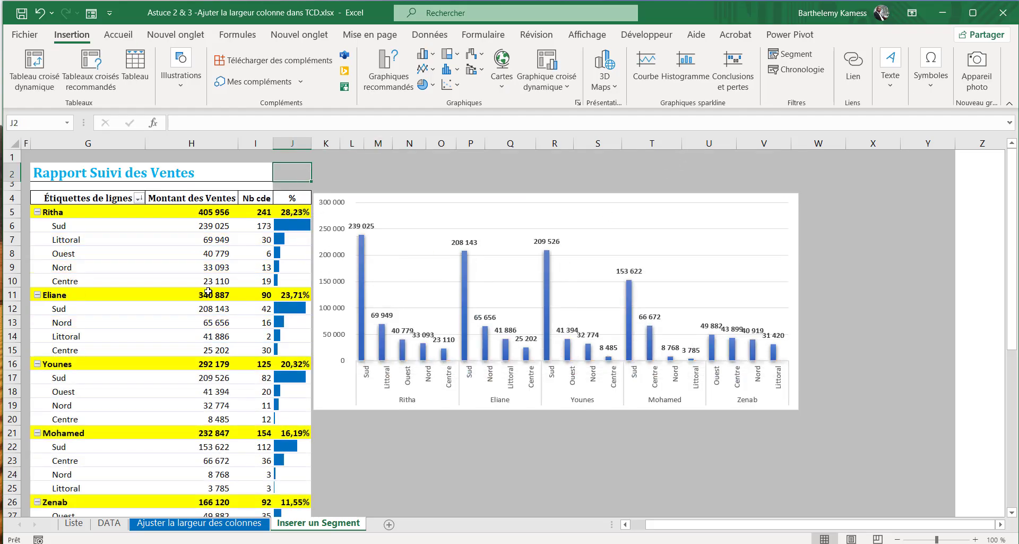
Insert a slicer on the MOIS field for the "Rapport Suivi des Ventes" pivot table, with the field list closed.
left_click(208, 267)
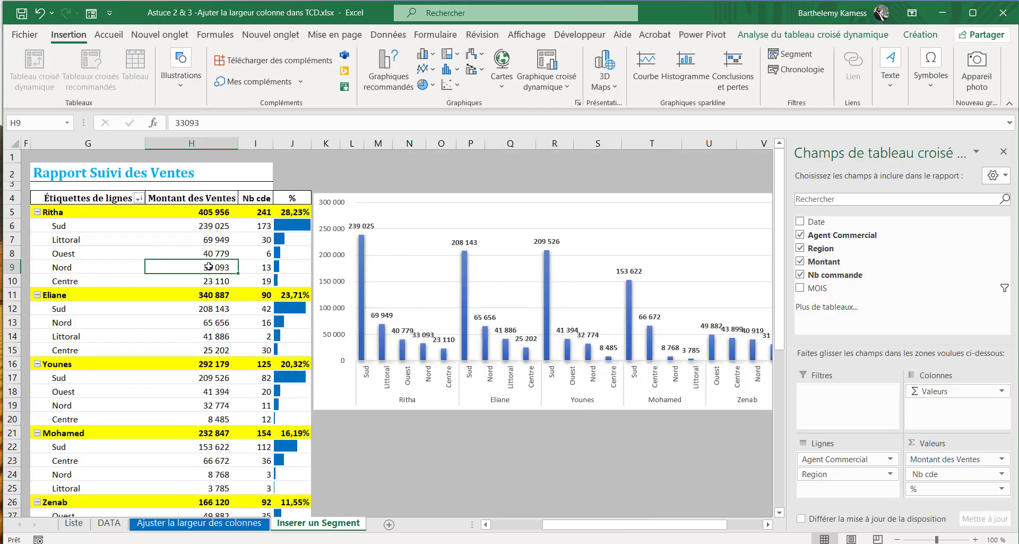
left_click(1003, 152)
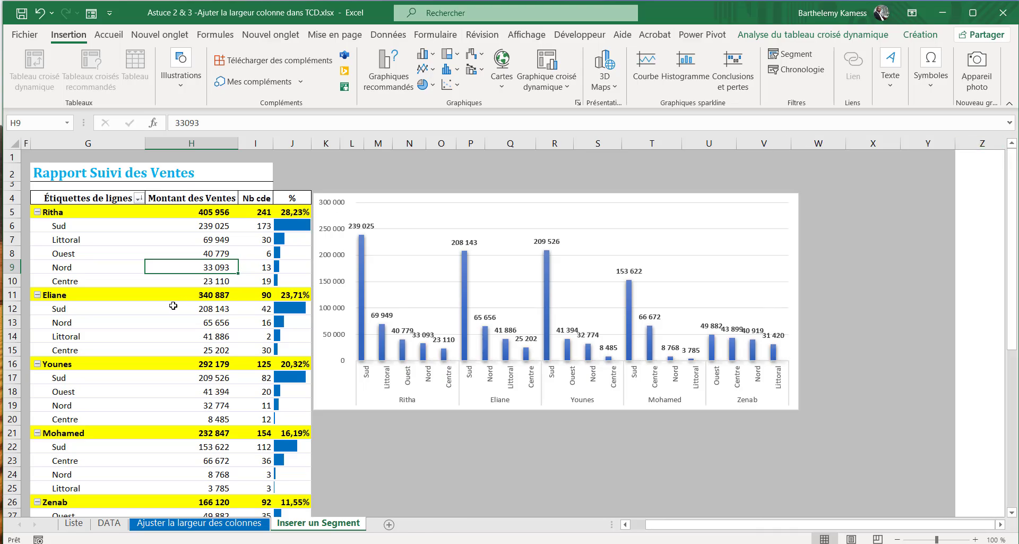
left_click(206, 280)
left_click(211, 251)
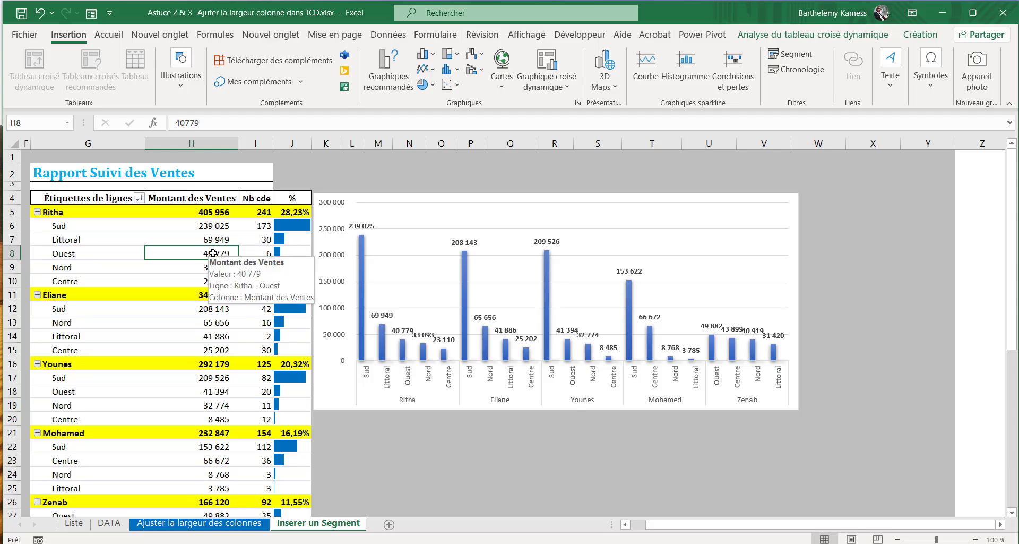
key("Down")
key("Up")
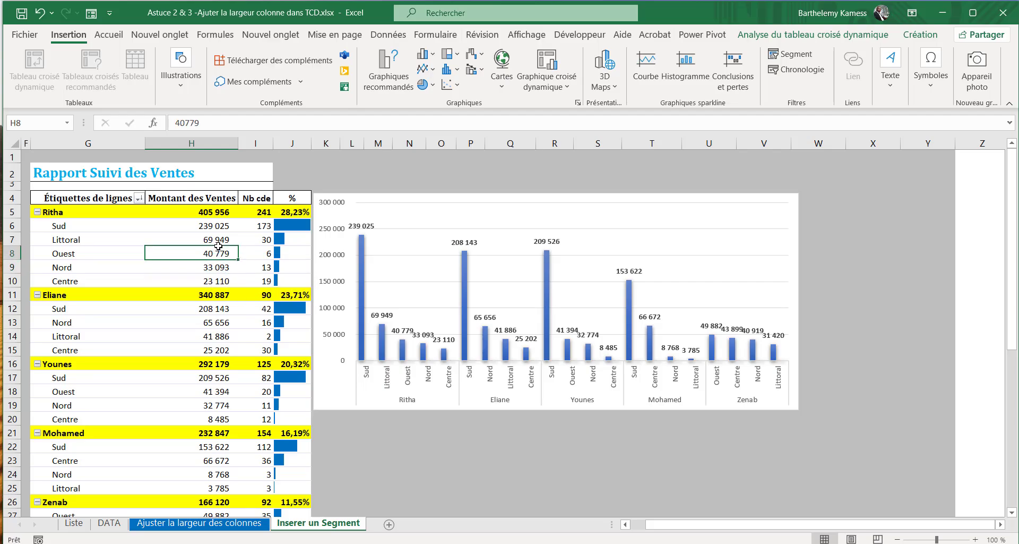
left_click(757, 38)
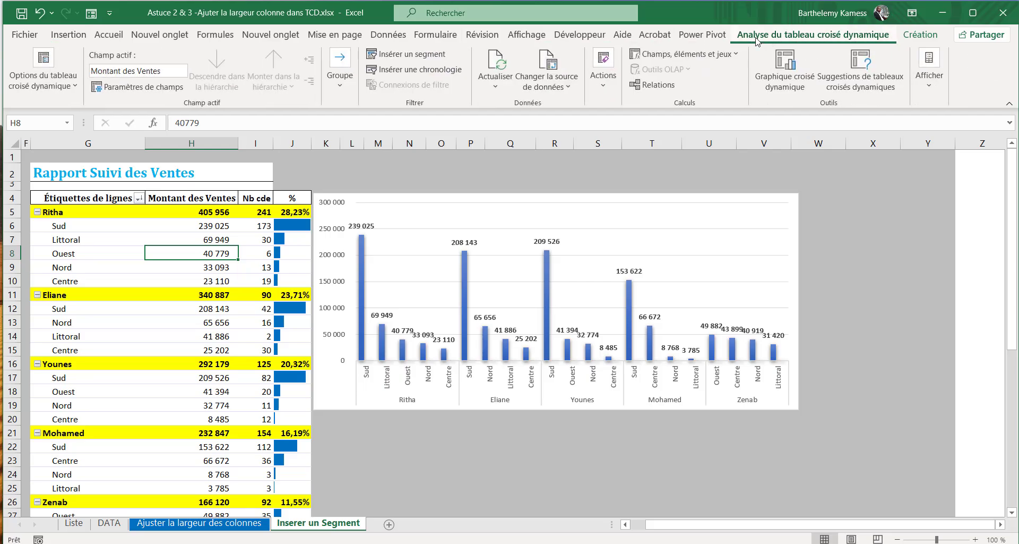
left_click(409, 55)
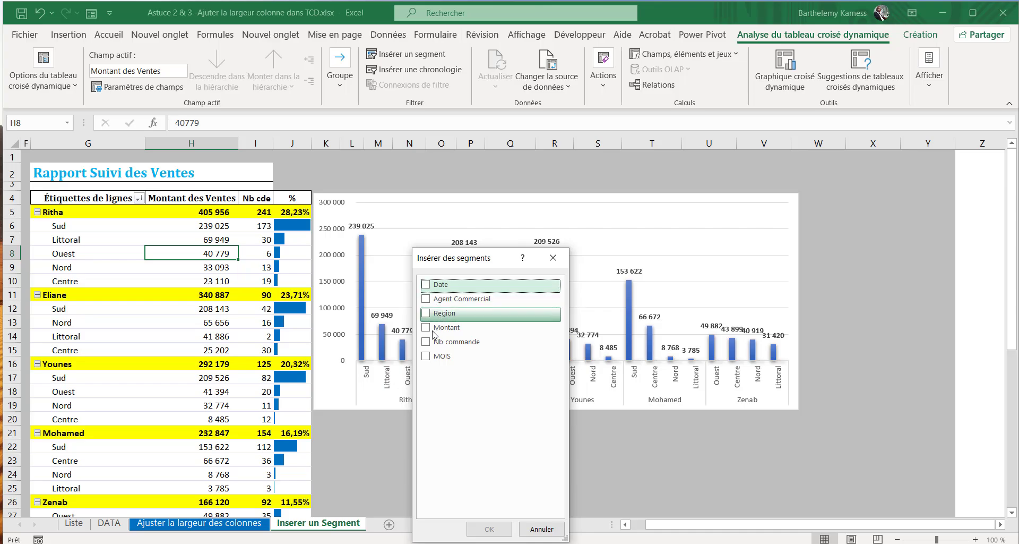
left_click(428, 359)
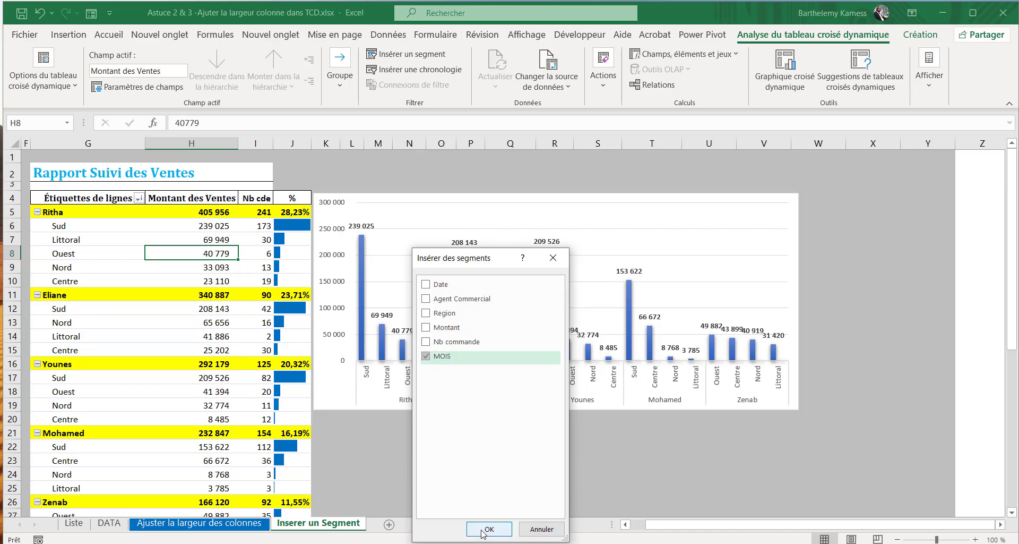
left_click(484, 528)
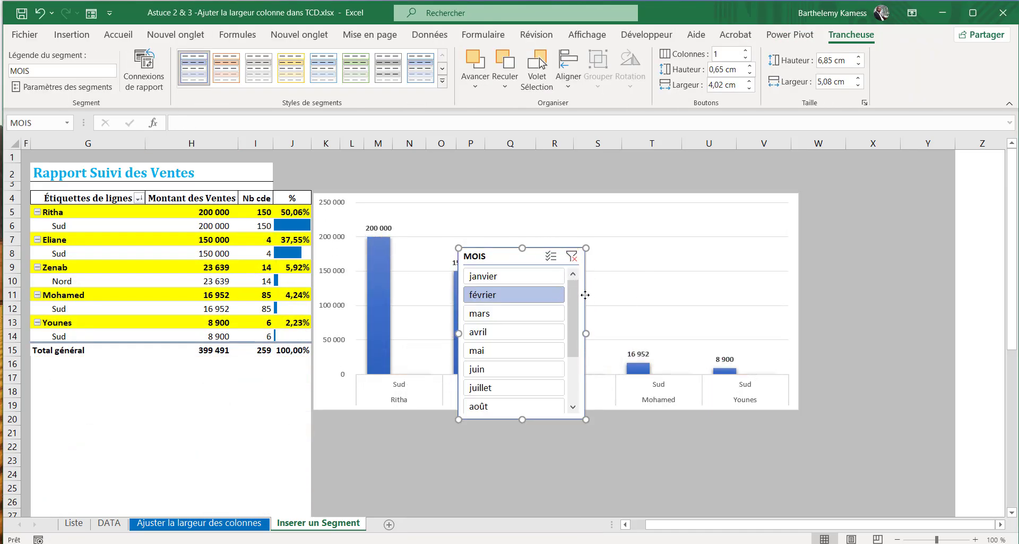
Move the new MOIS slicer higher over the chart with its month filter cleared, and widen it to about 17.55 cm.
left_click_drag(583, 290, 577, 212)
left_click(566, 179)
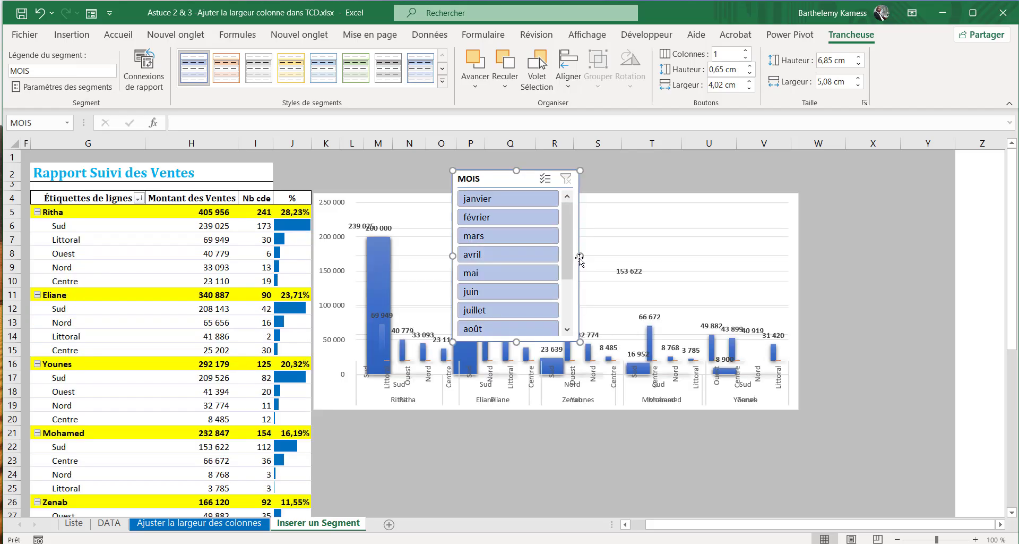
left_click_drag(581, 253, 893, 257)
Arrange the MOIS slicer's buttons in 12 columns and reduce the slicer's height to about 1.78 cm.
left_click(730, 55)
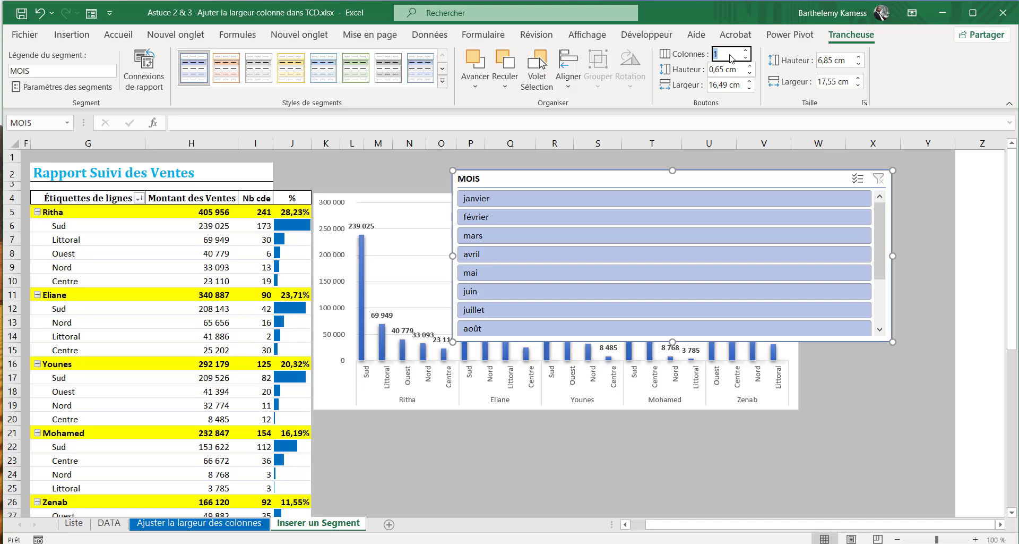
key("Return")
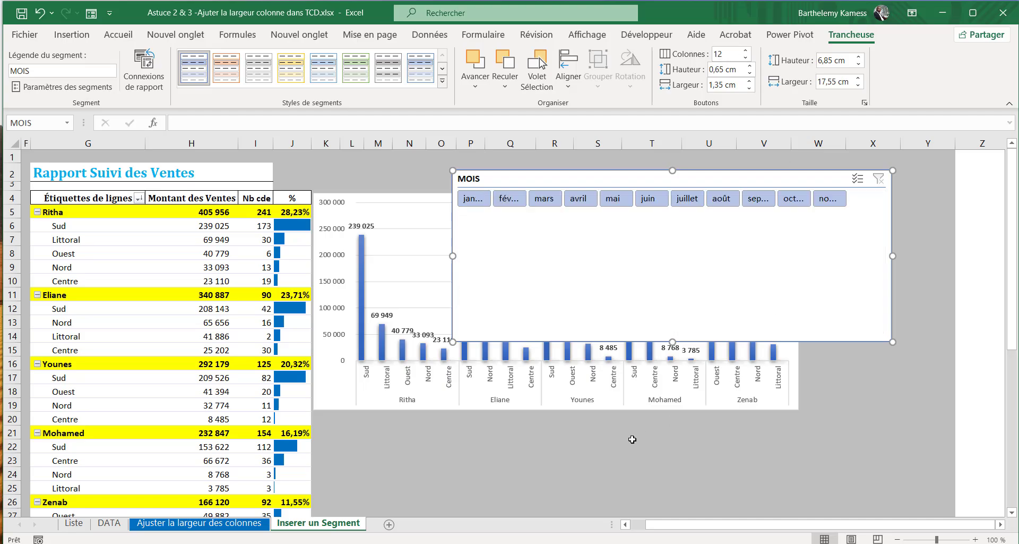
left_click_drag(673, 343, 673, 215)
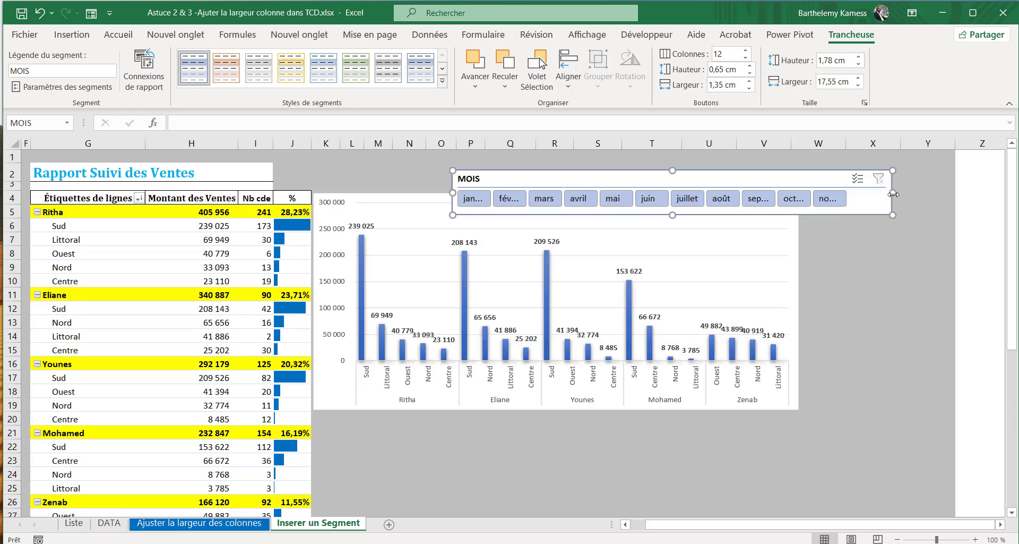
Resize the MOIS slicer to about 21.29 cm wide and 1.95 cm high, and place it above the chart.
left_click_drag(893, 194, 959, 194)
left_click_drag(580, 178, 404, 148)
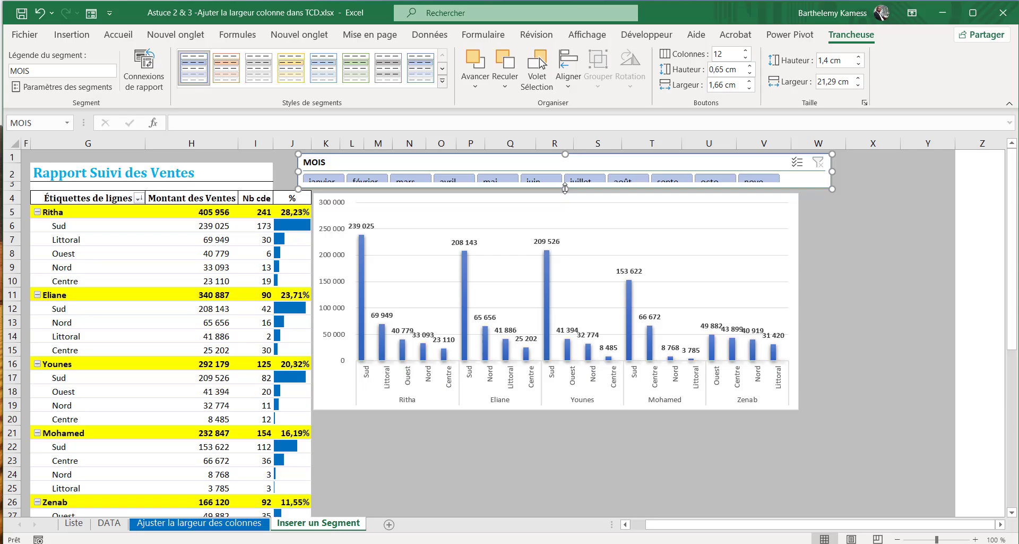
left_click_drag(565, 189, 562, 200)
left_click(798, 252)
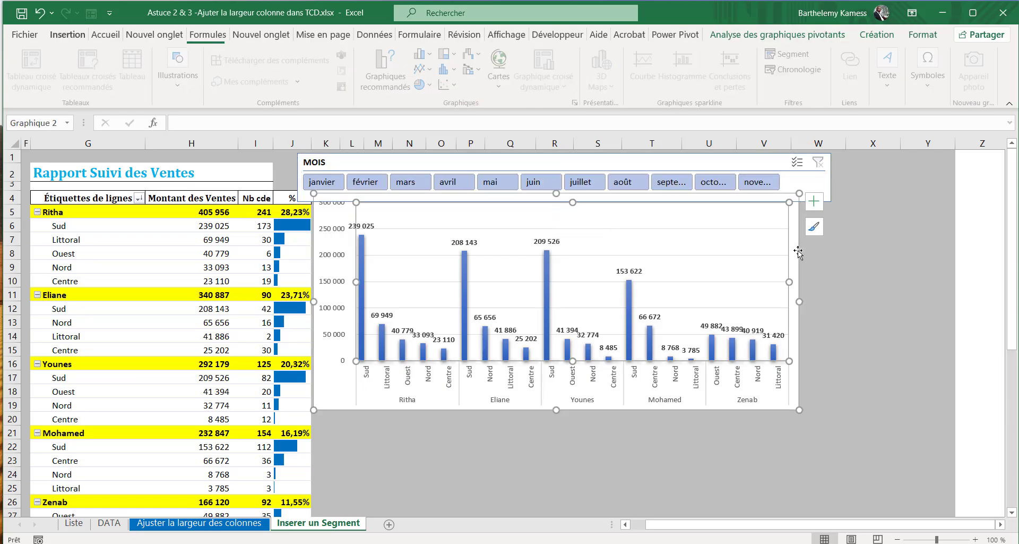
left_click(823, 255)
left_click(873, 291)
Open the MOIS slicer's report connections and confirm them with only the TCD_Tdb pivot table connected.
left_click(819, 198)
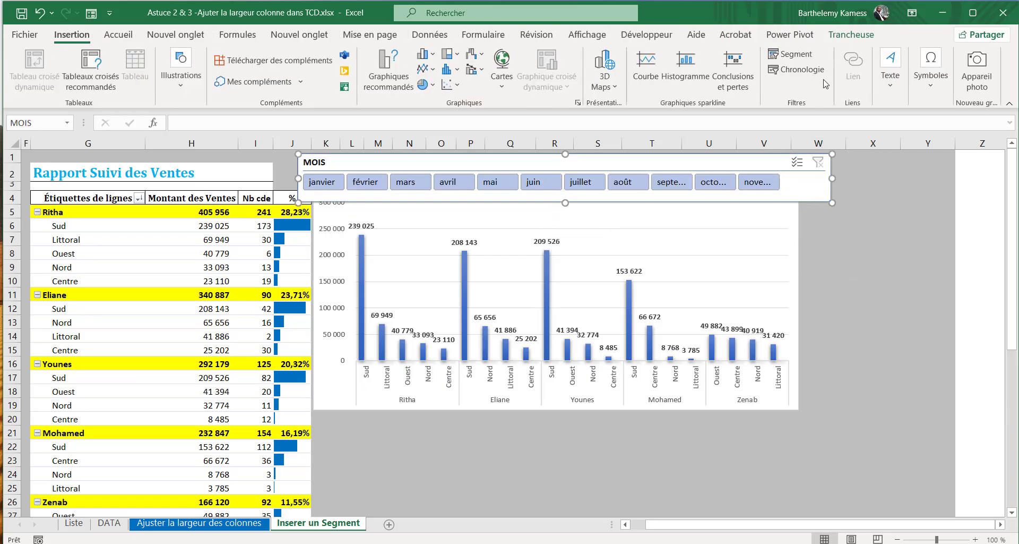
left_click(851, 34)
left_click(143, 69)
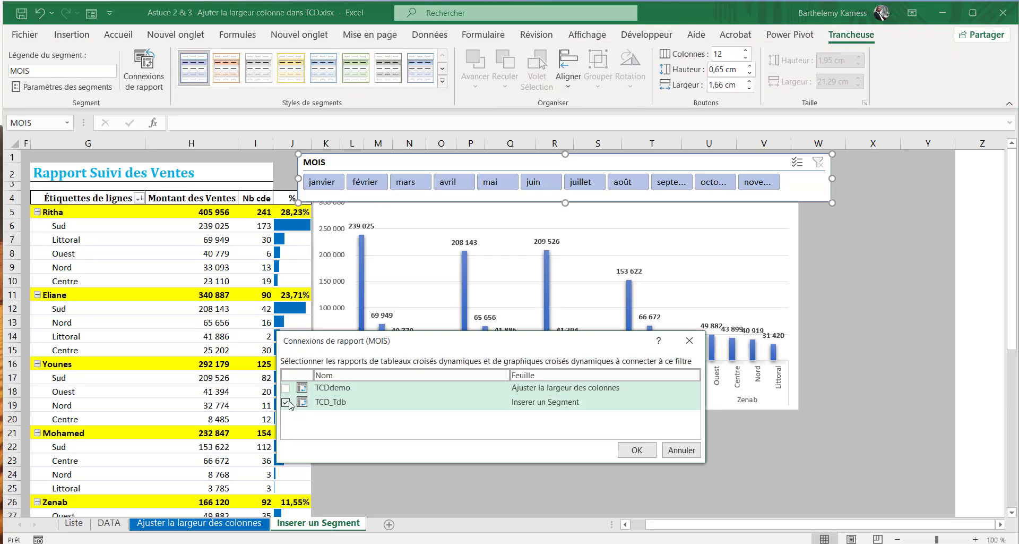
left_click(286, 402)
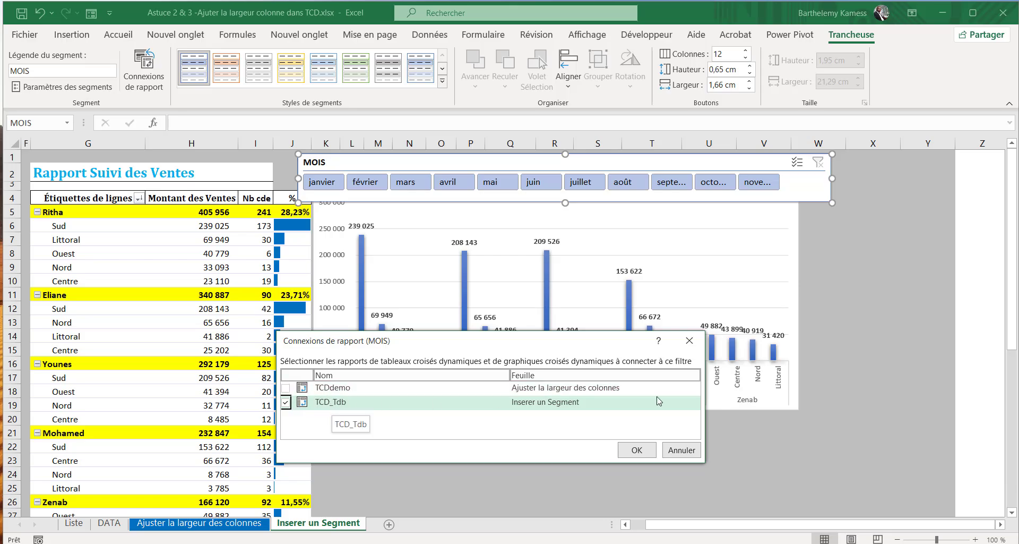
left_click(637, 450)
left_click(524, 453)
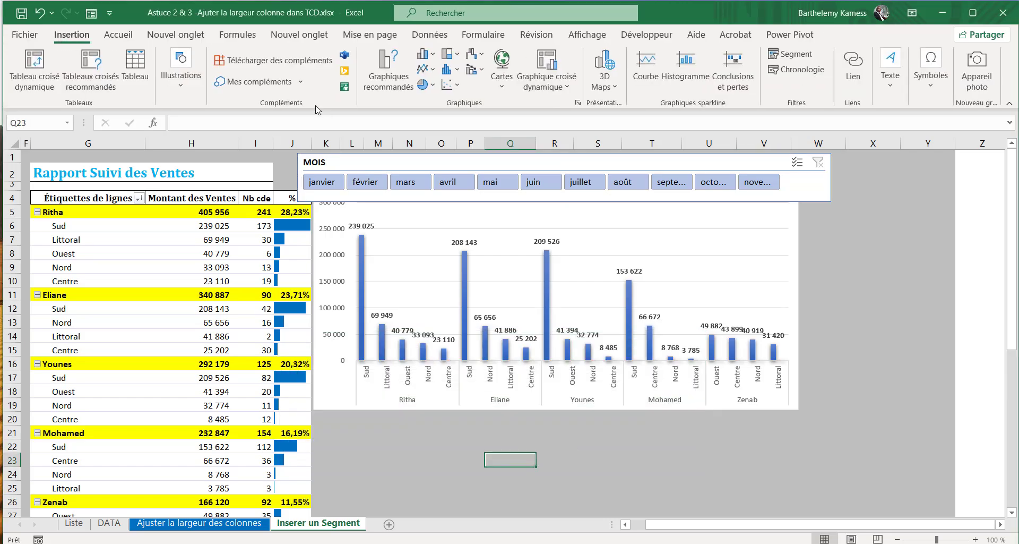
Filter the report by individual months from janvier through avril with the MOIS slicer, and return to janvier.
left_click(323, 182)
left_click(361, 183)
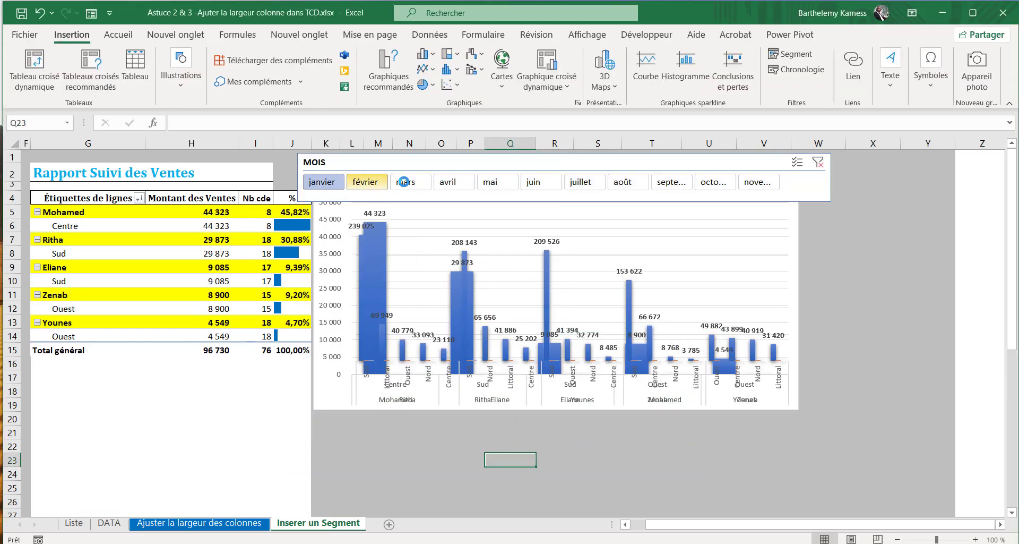
left_click(406, 183)
left_click(448, 184)
left_click(488, 190)
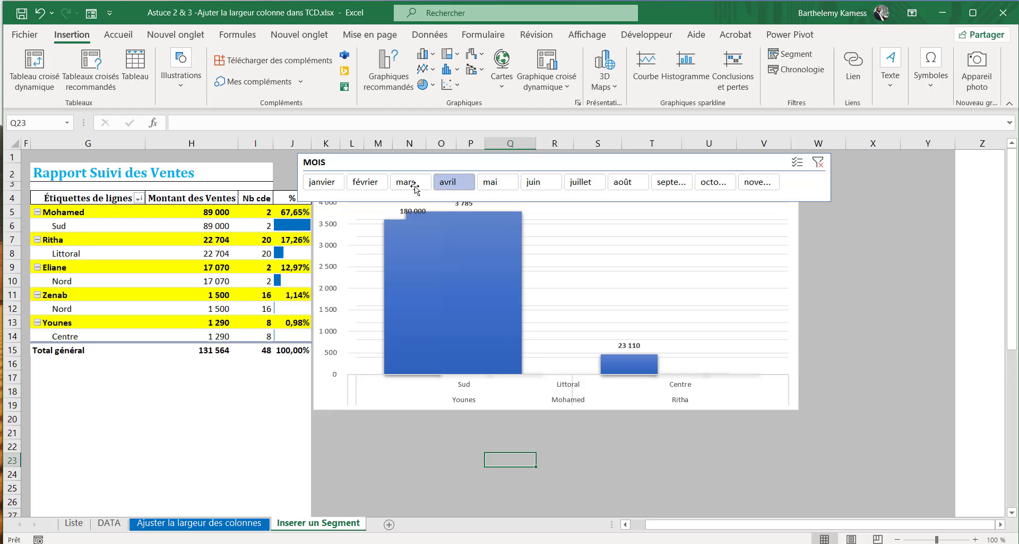
left_click(318, 183)
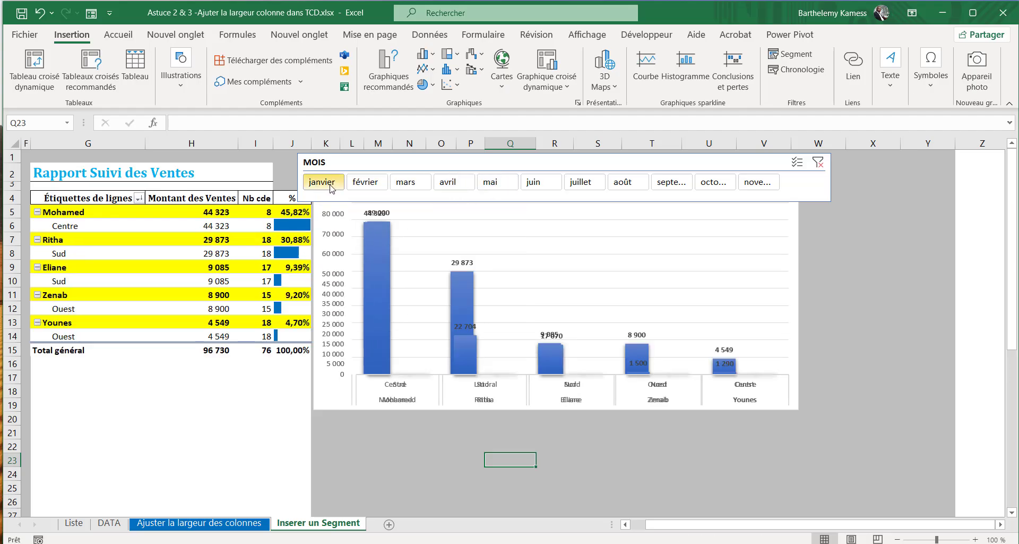
Filter the report by a span of consecutive months and by single months such as mars, and reselect all months from janvier to novembre.
left_click_drag(338, 182, 596, 186)
left_click(626, 182)
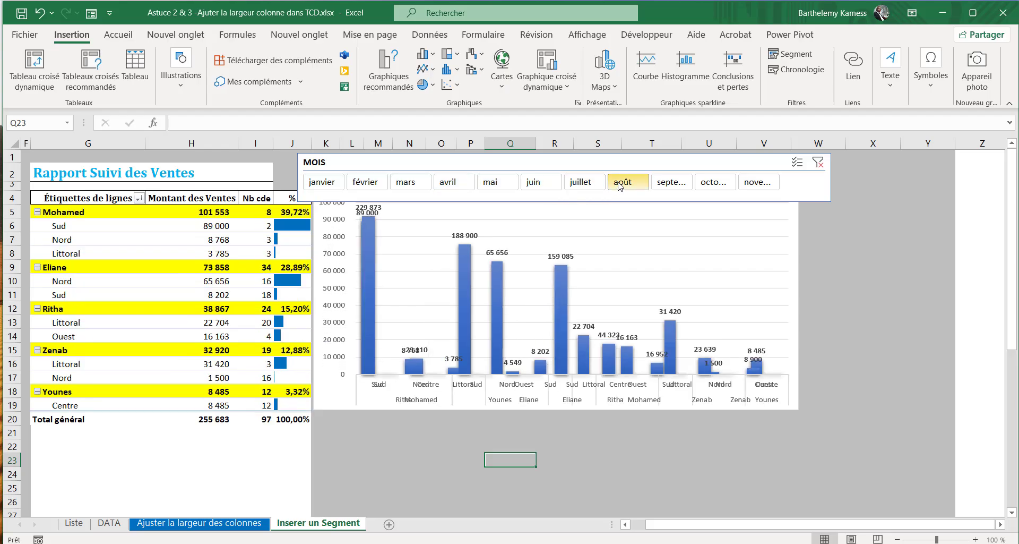
left_click(322, 183)
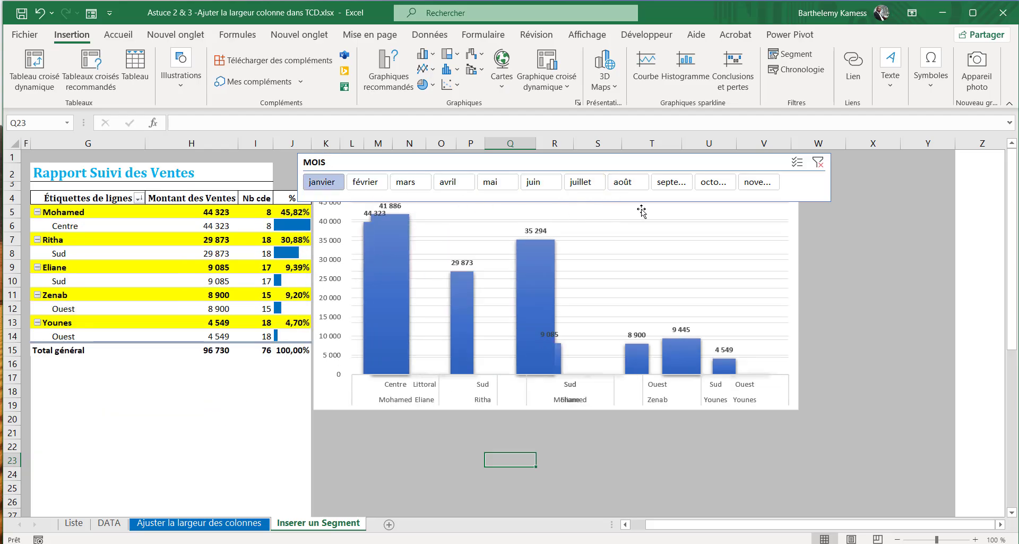
left_click(754, 183)
left_click(817, 164)
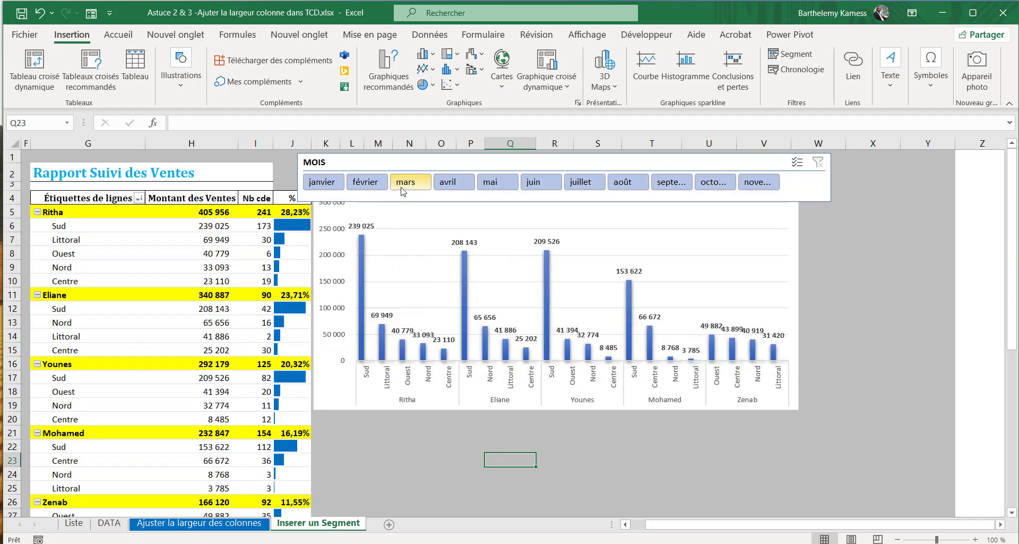
left_click(402, 189)
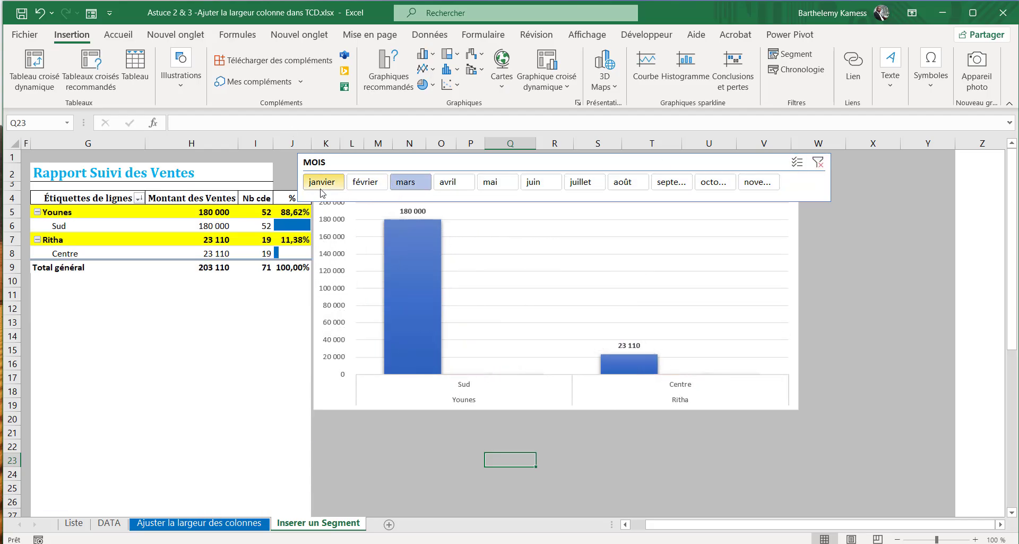
left_click_drag(323, 187, 755, 189)
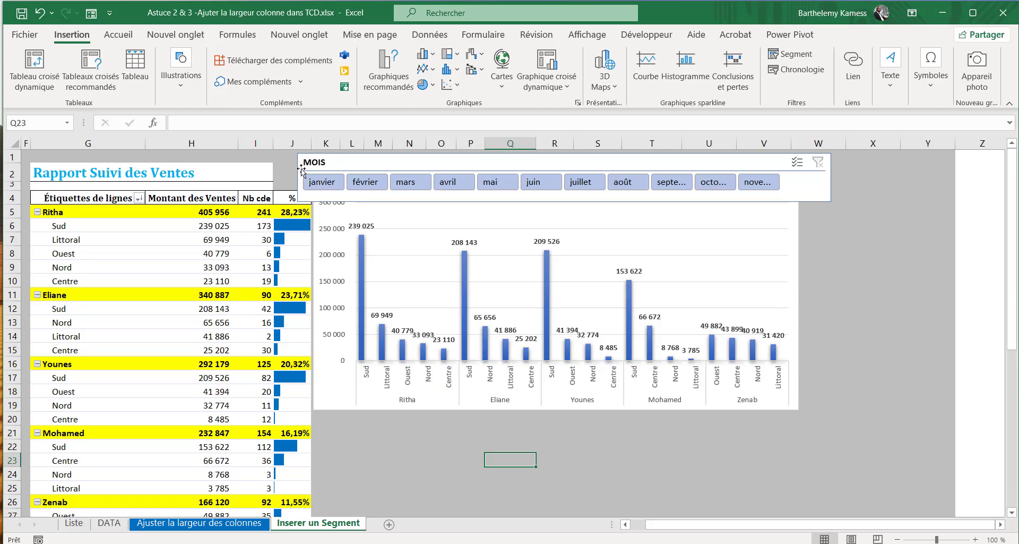
Shift the MOIS slicer slightly up and to the left above the chart.
left_click_drag(301, 170, 287, 166)
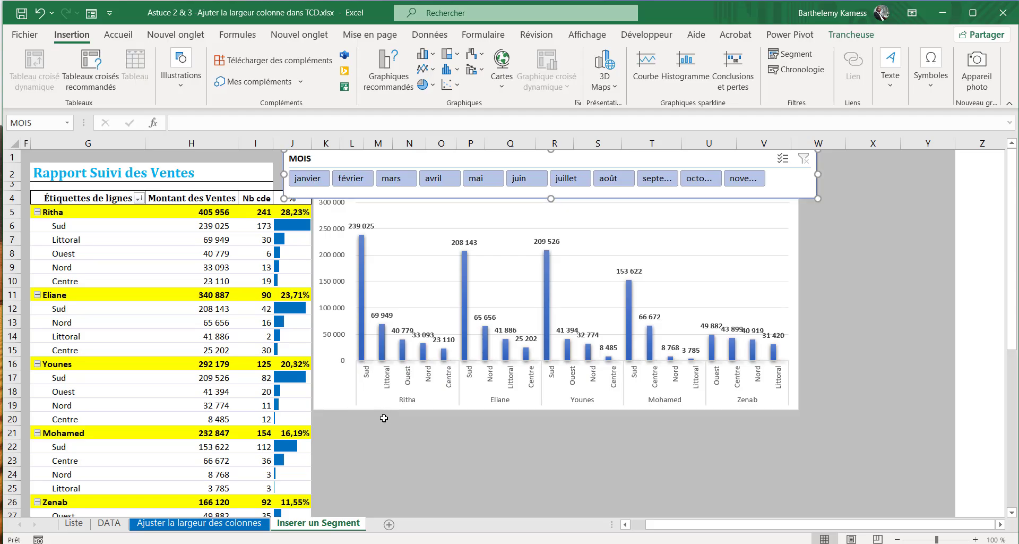